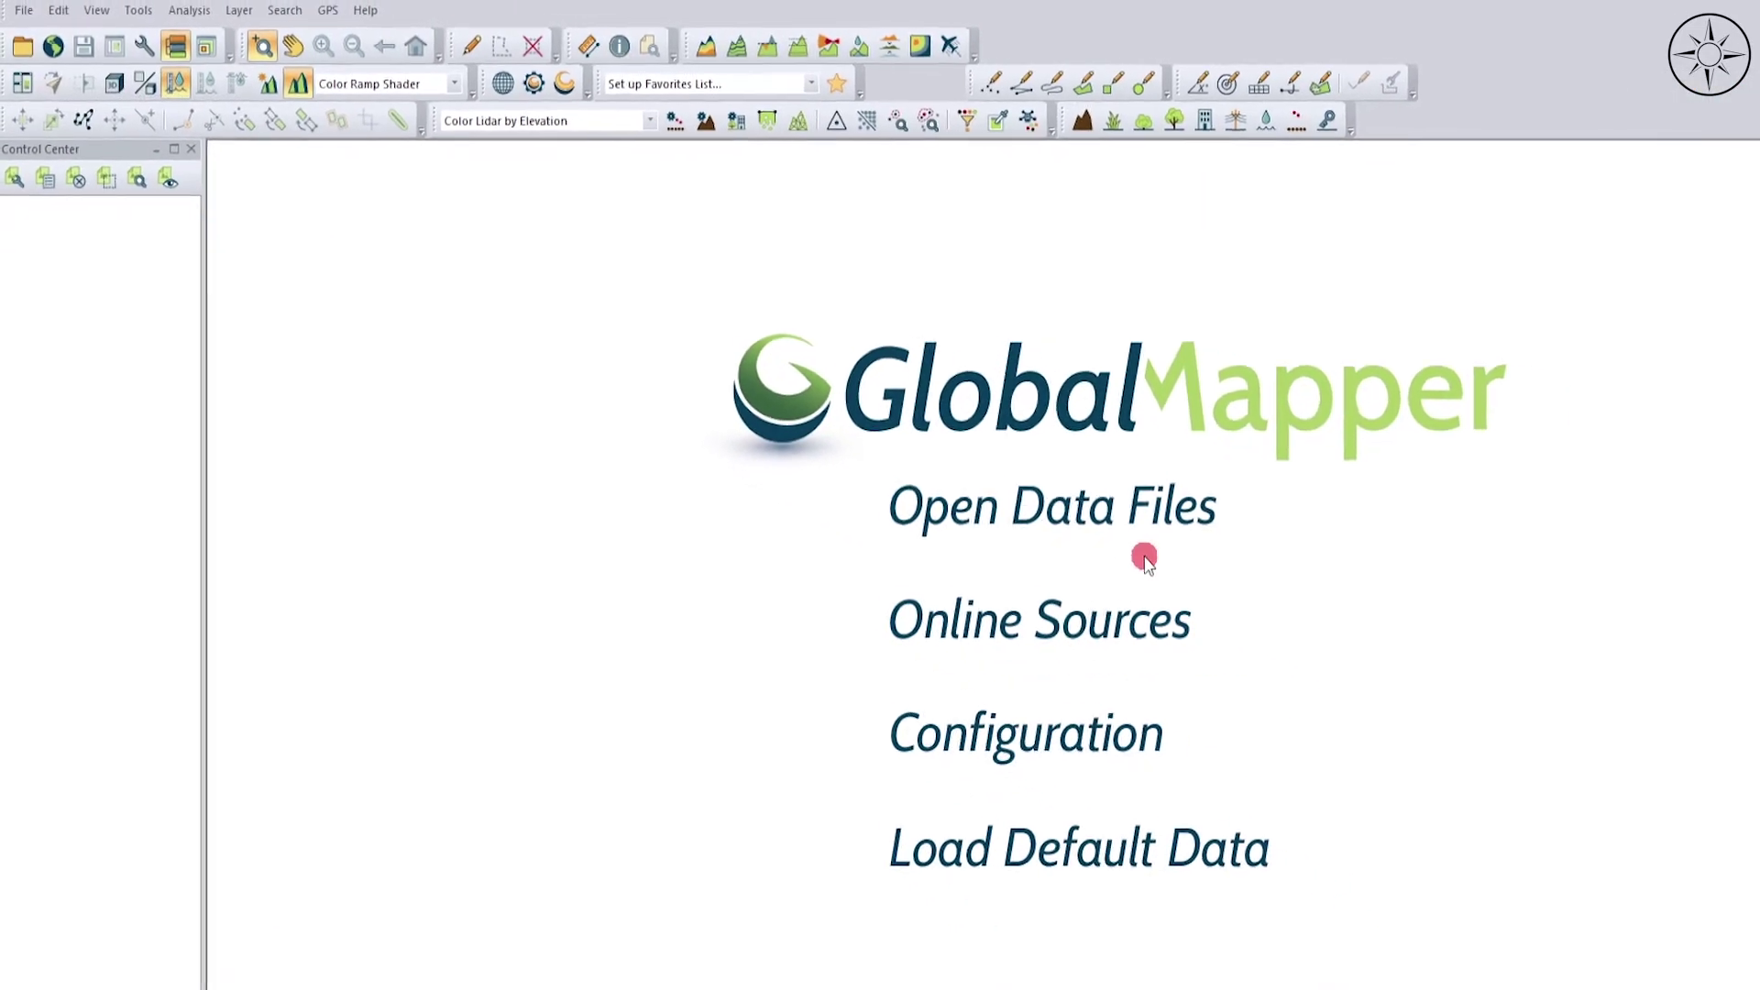
- Load cut.shp from the dem folder and centre its square outline in the view
left_click(966, 461)
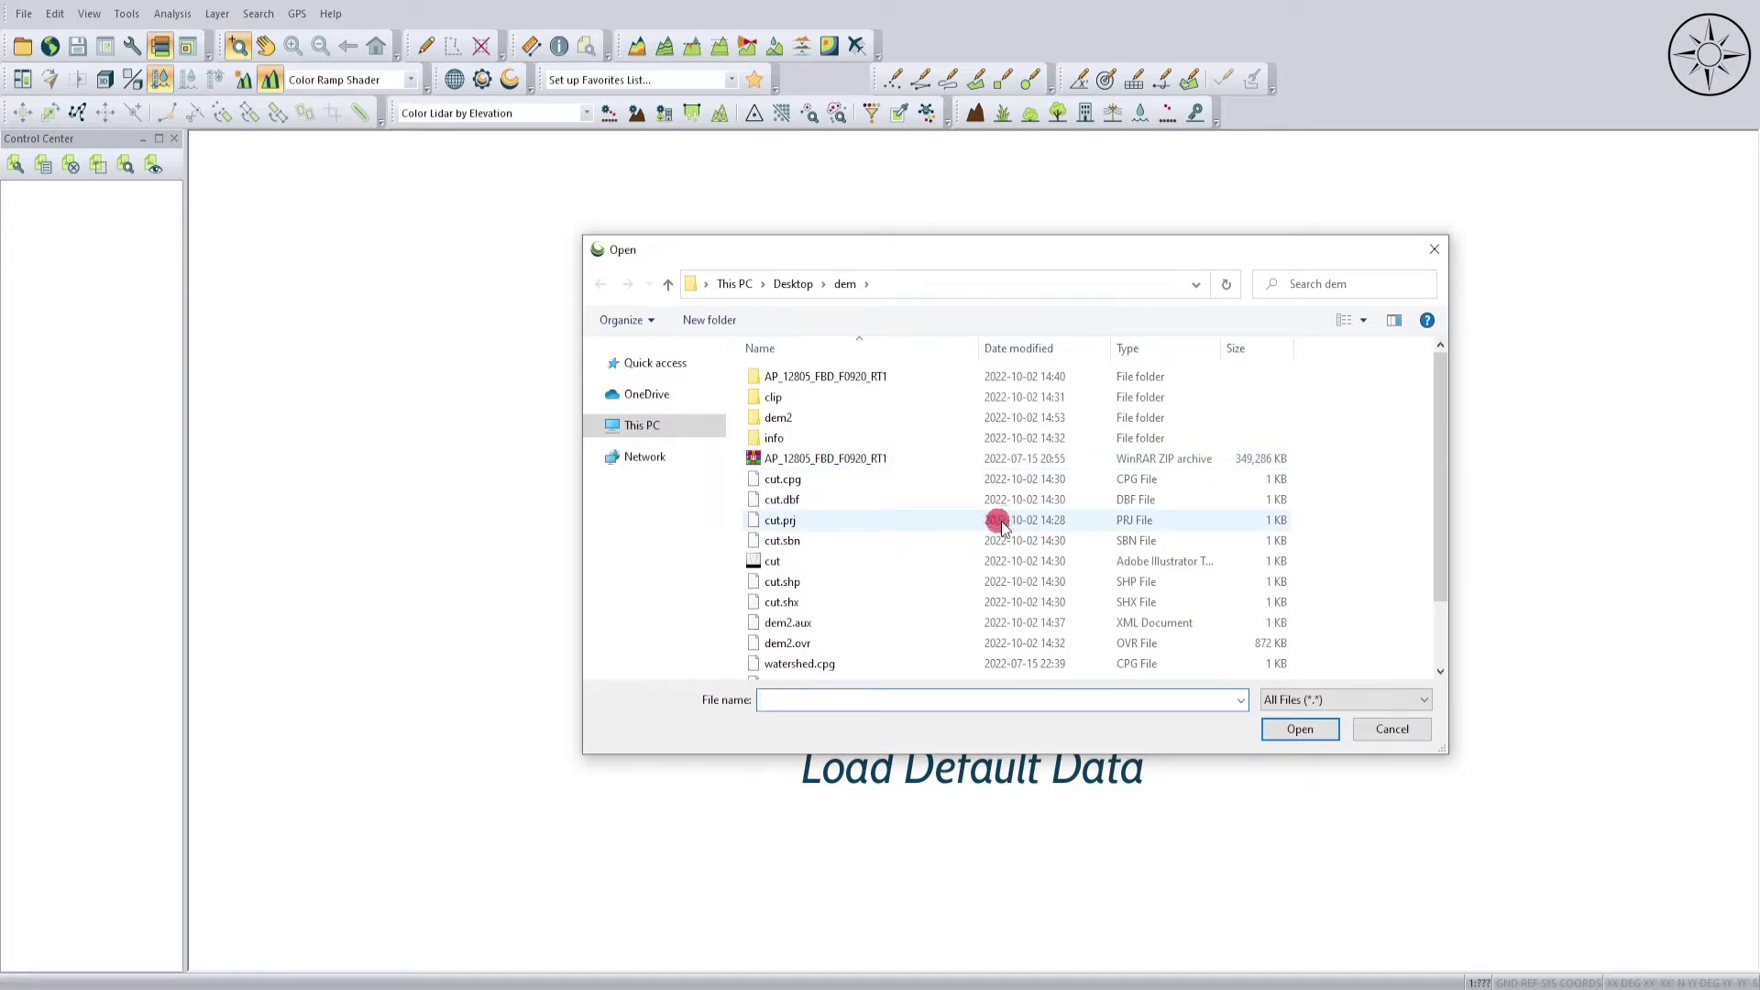
left_click(912, 583)
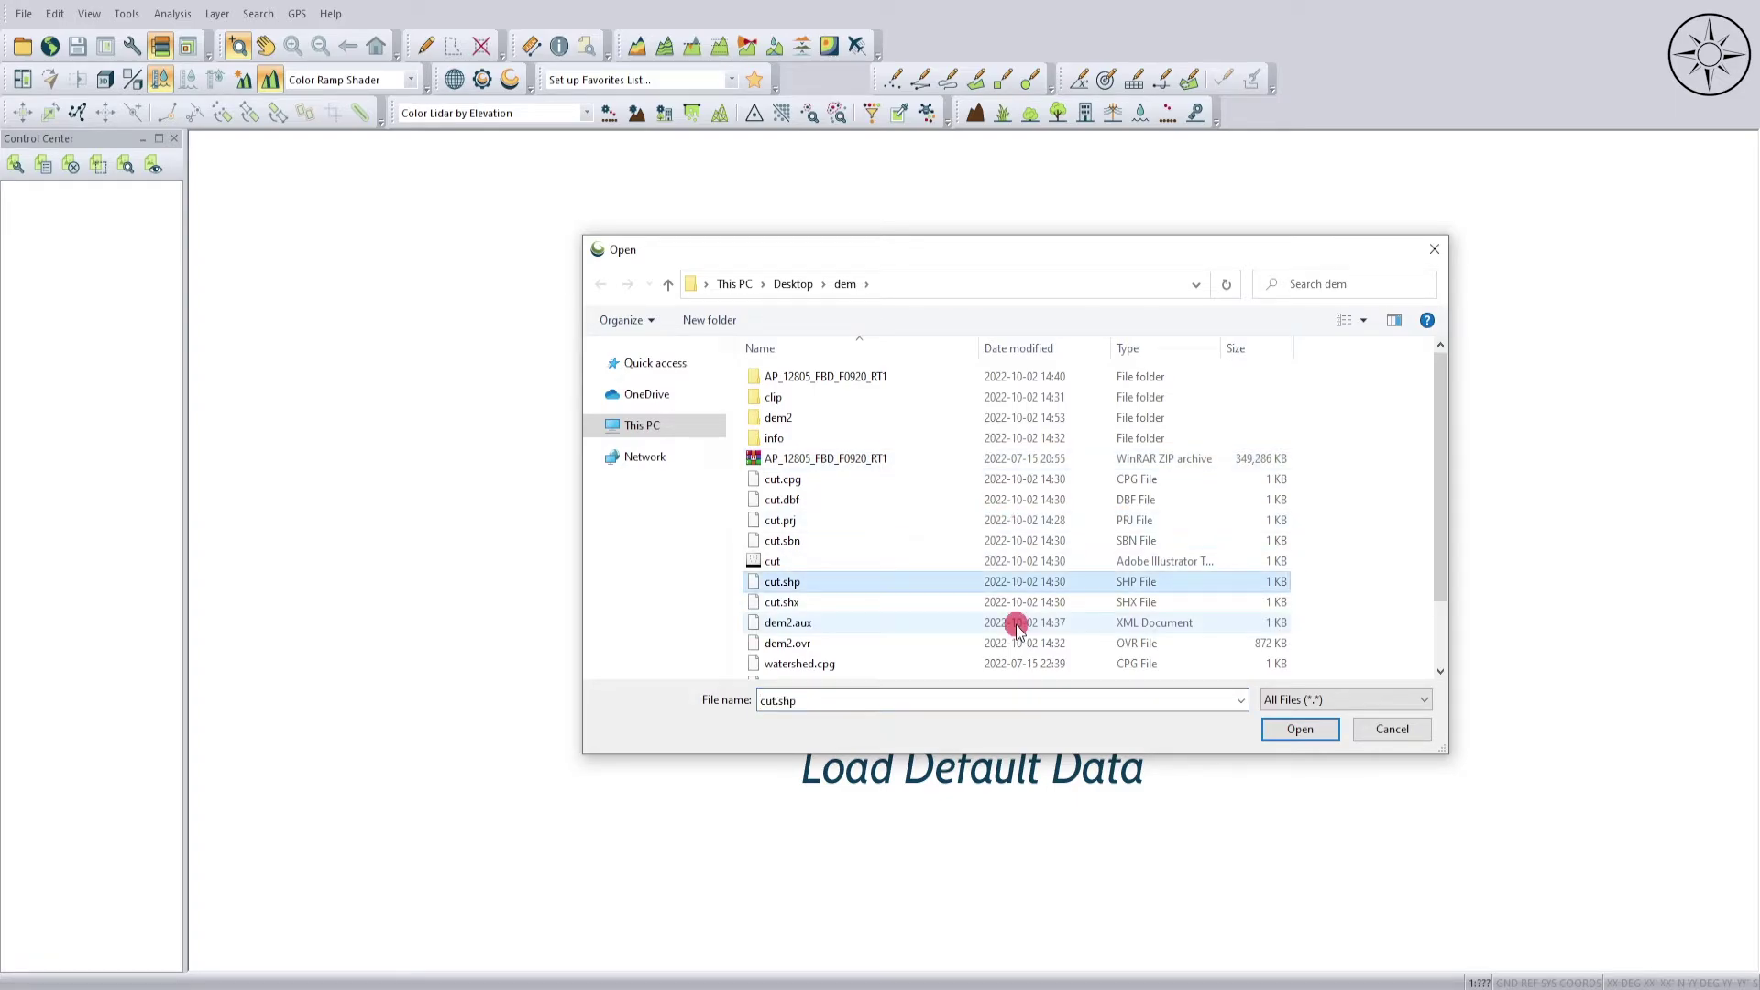
left_click(1330, 730)
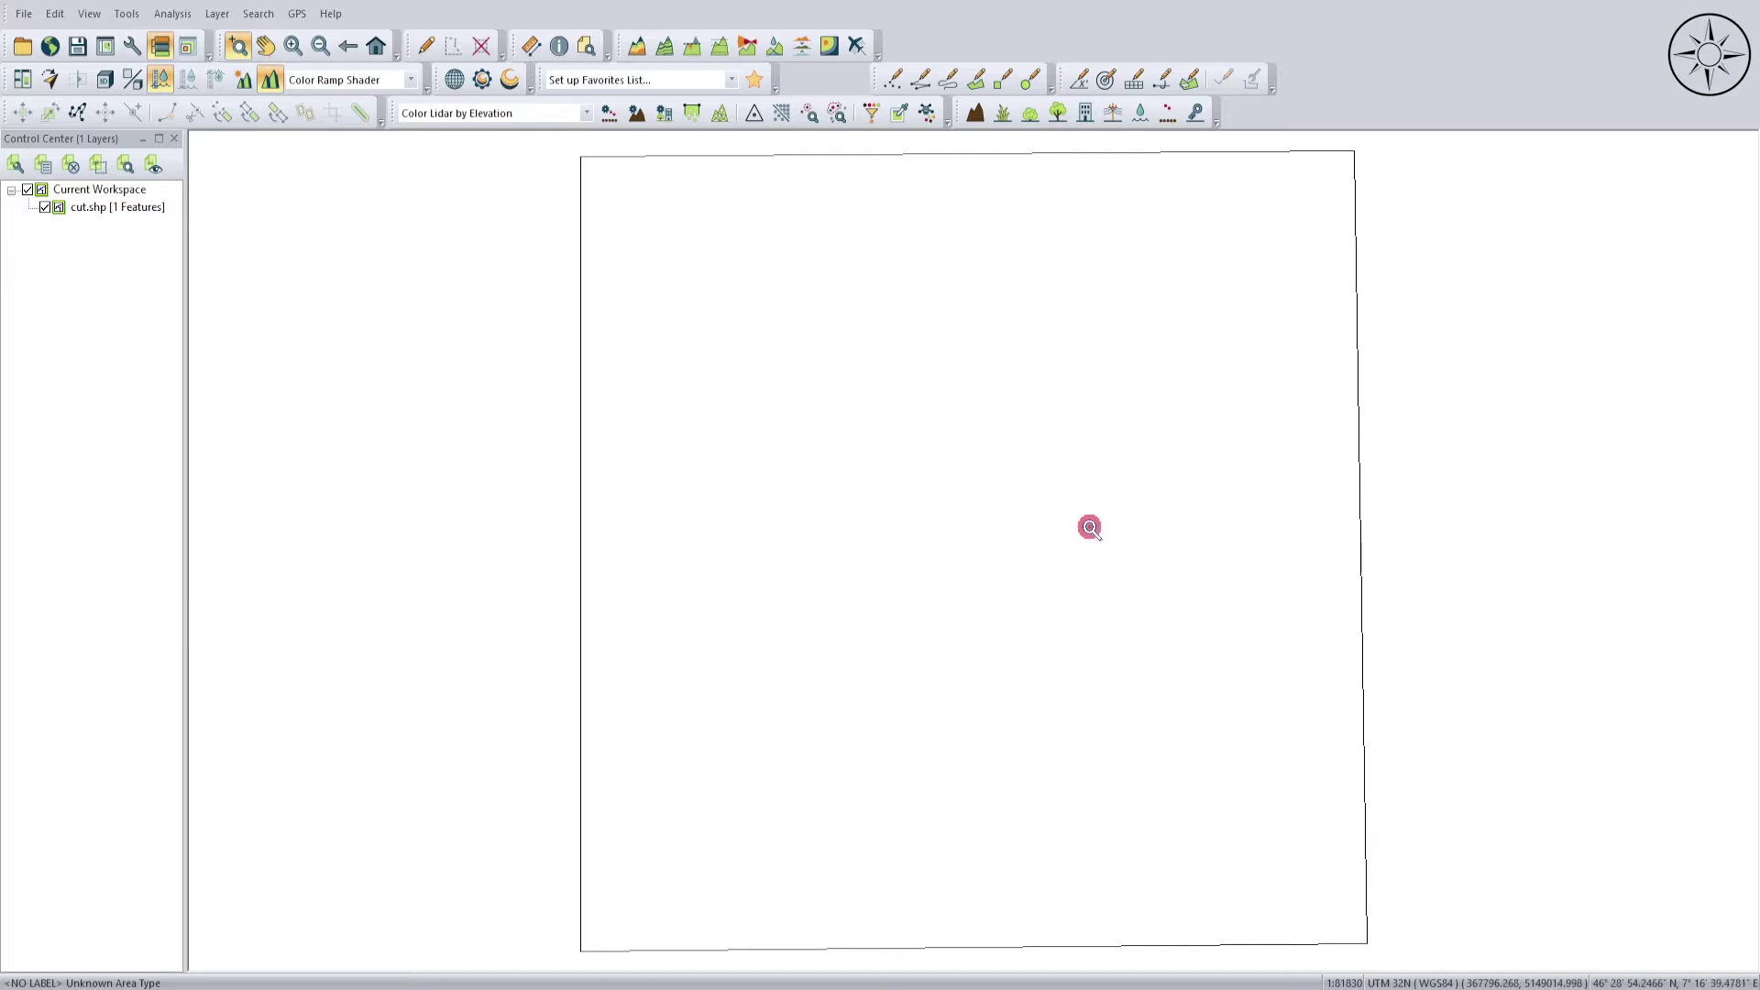
scroll(1088, 526, "down", 1)
left_click_drag(1088, 526, 1042, 518)
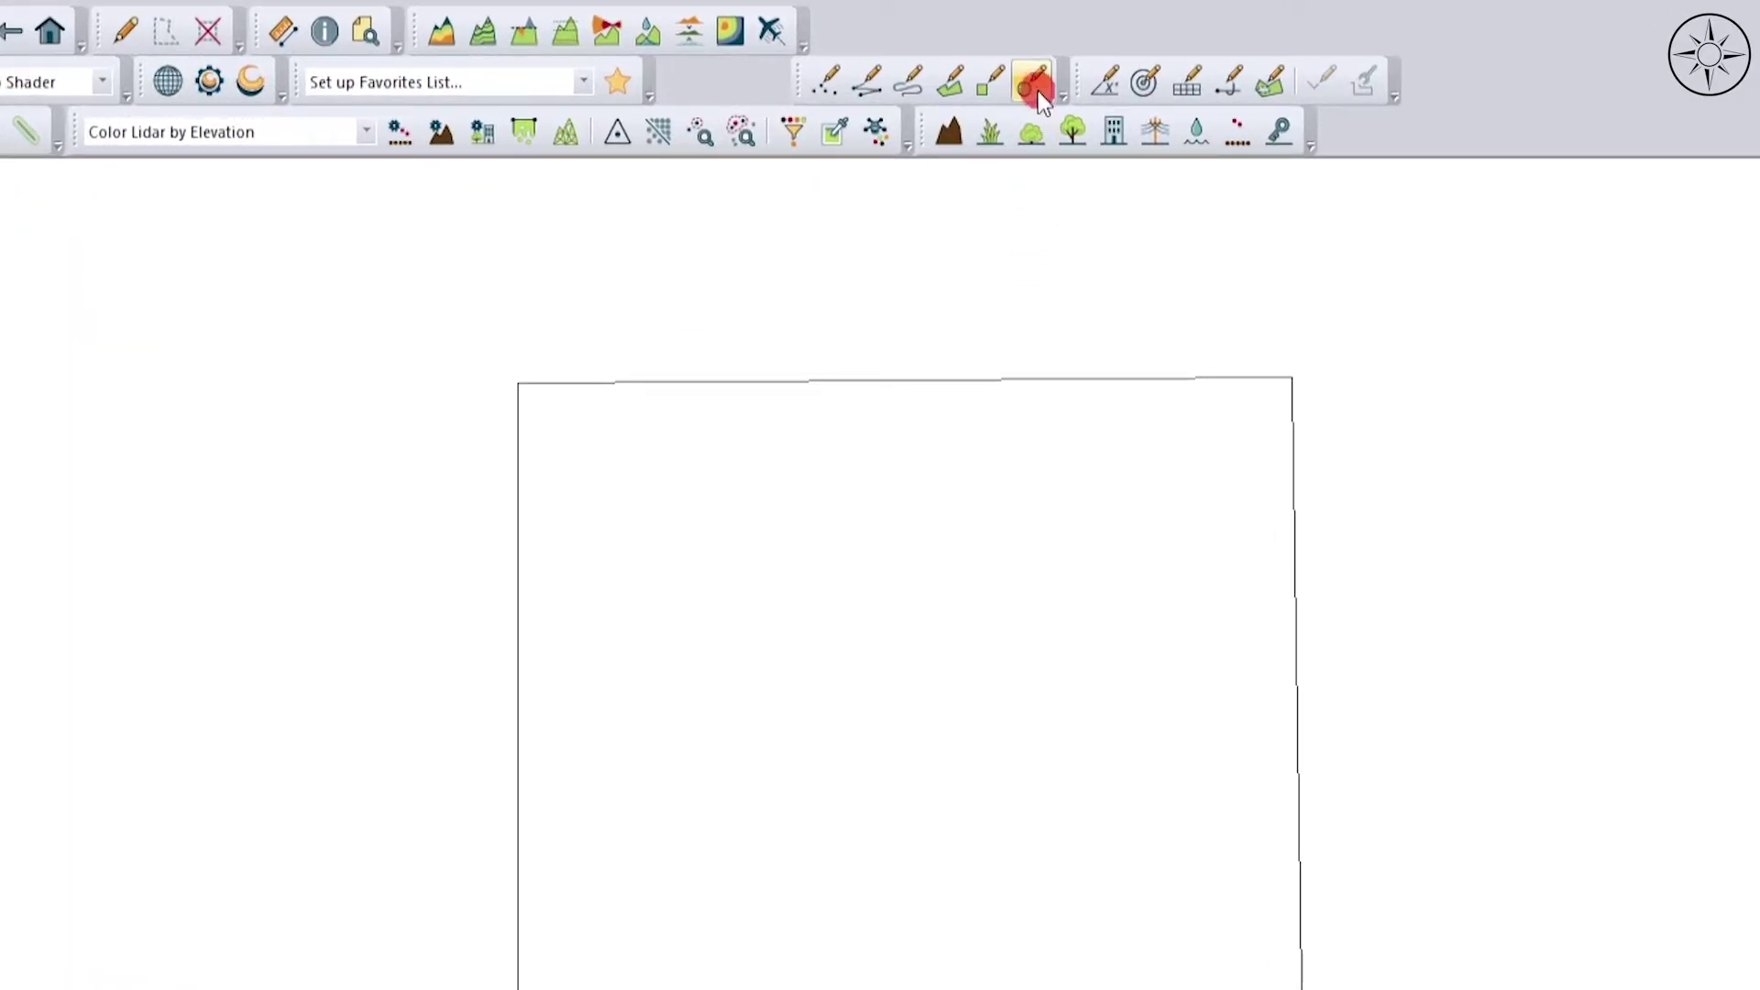
- Switch to the Digitizer tool, dismiss its tip, and select the square cut.shp polygon
left_click(1031, 85)
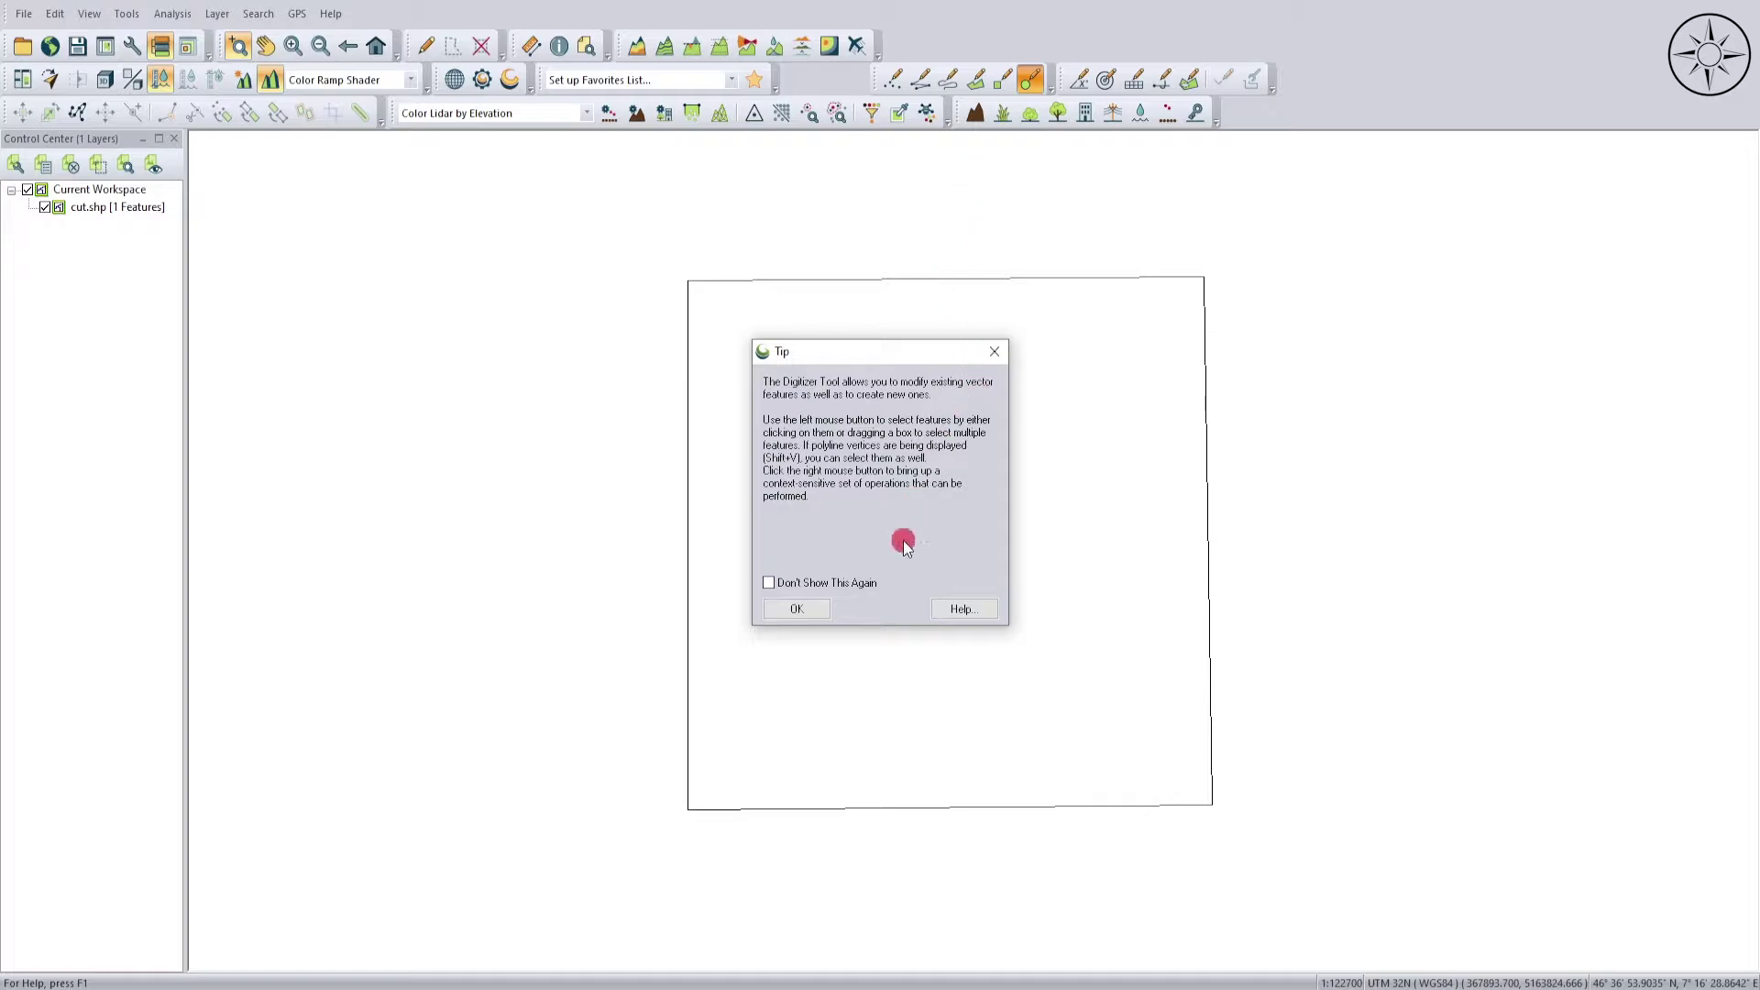
left_click(796, 608)
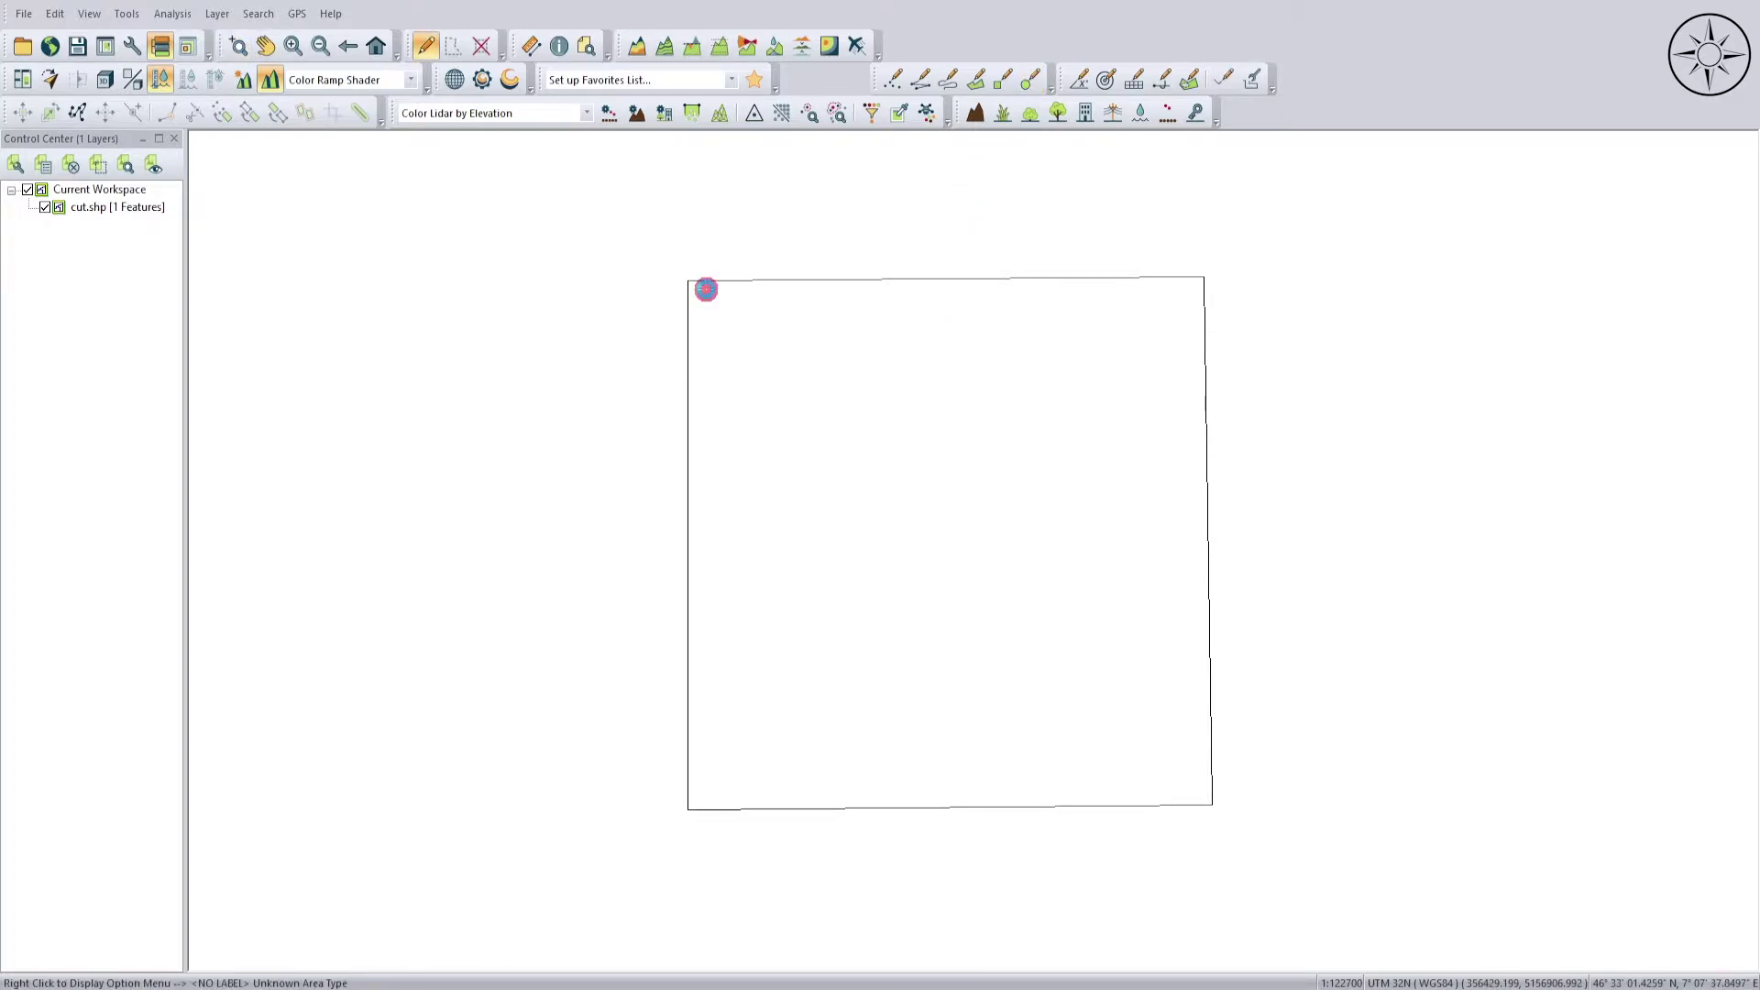
left_click(706, 290)
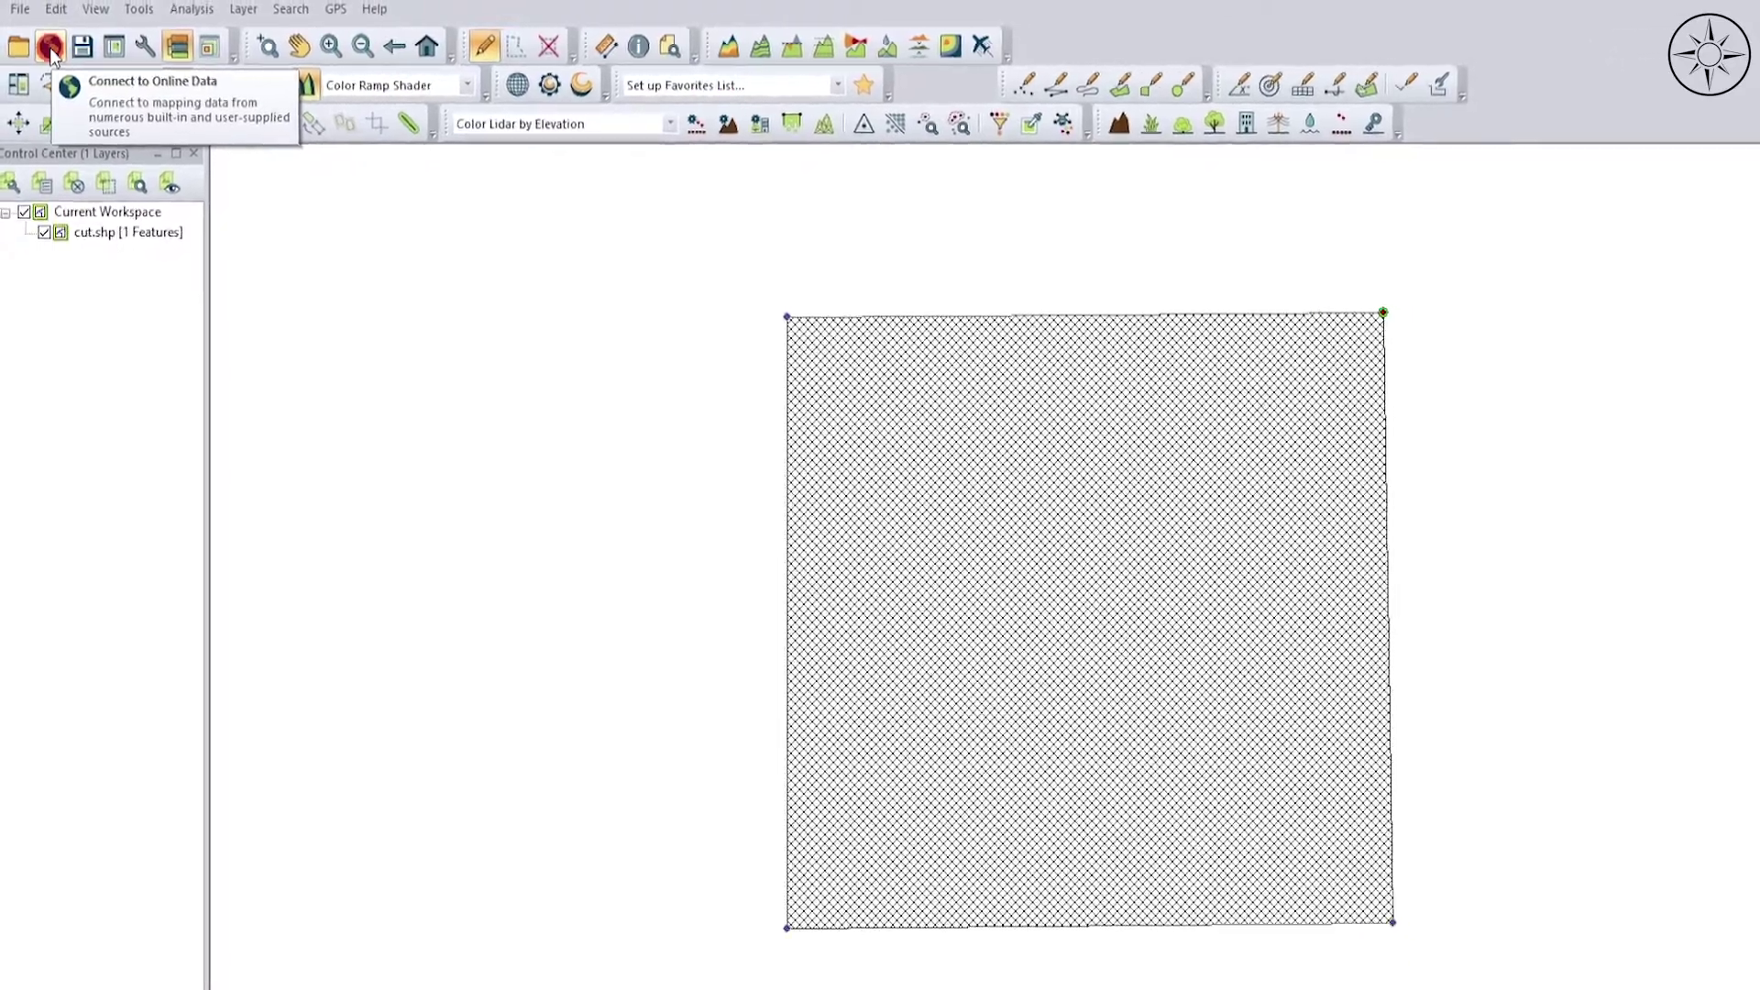
- Open Connect to Online Data and expand the TERRAIN DATA sources
left_click(51, 48)
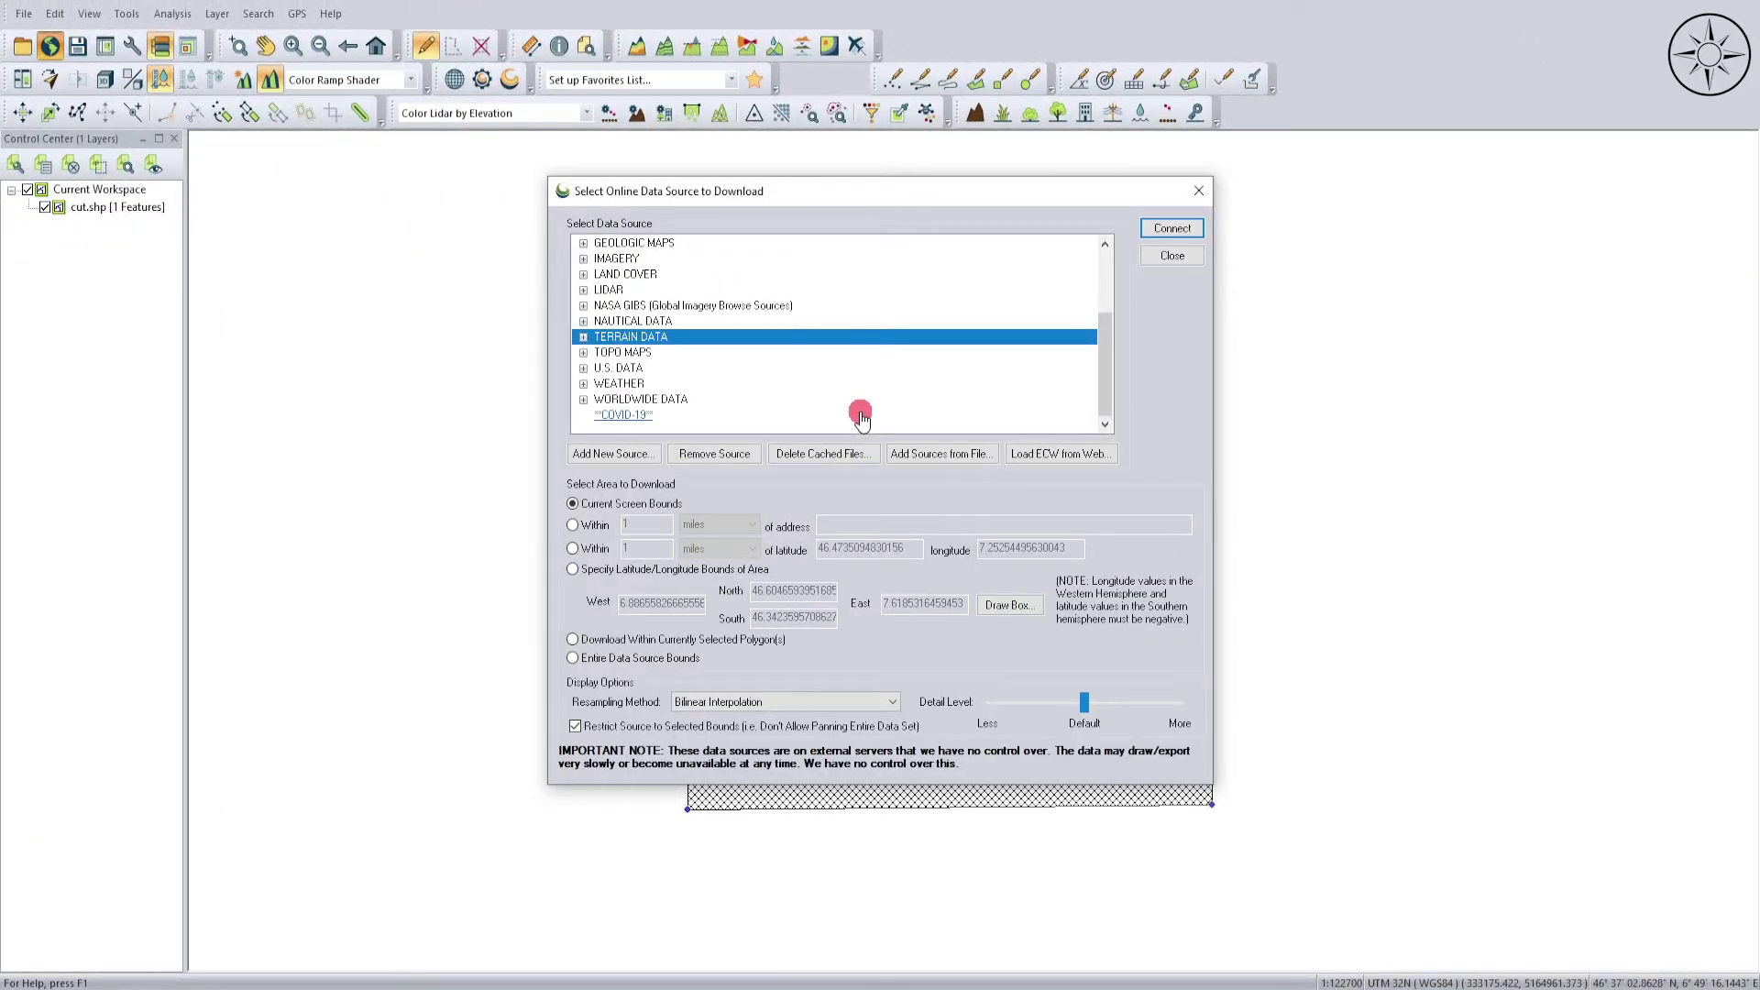
scroll(860, 413, "up", 3)
scroll(850, 371, "down", 2)
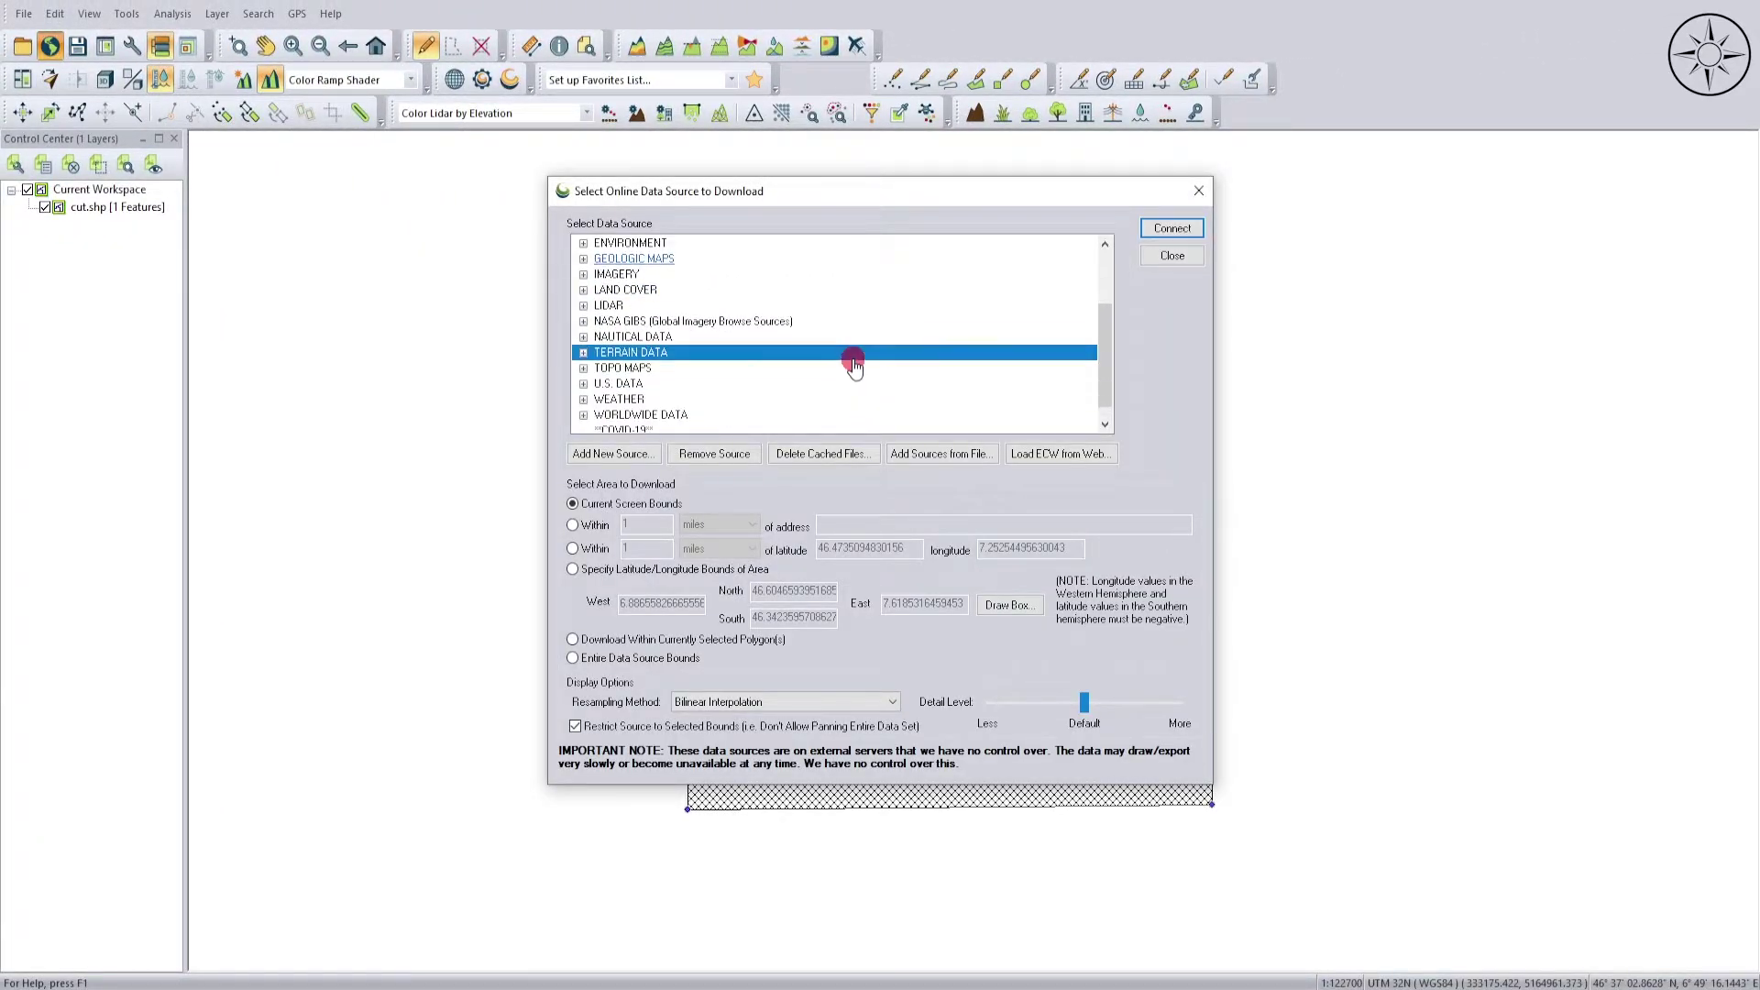
scroll(853, 364, "down", 1)
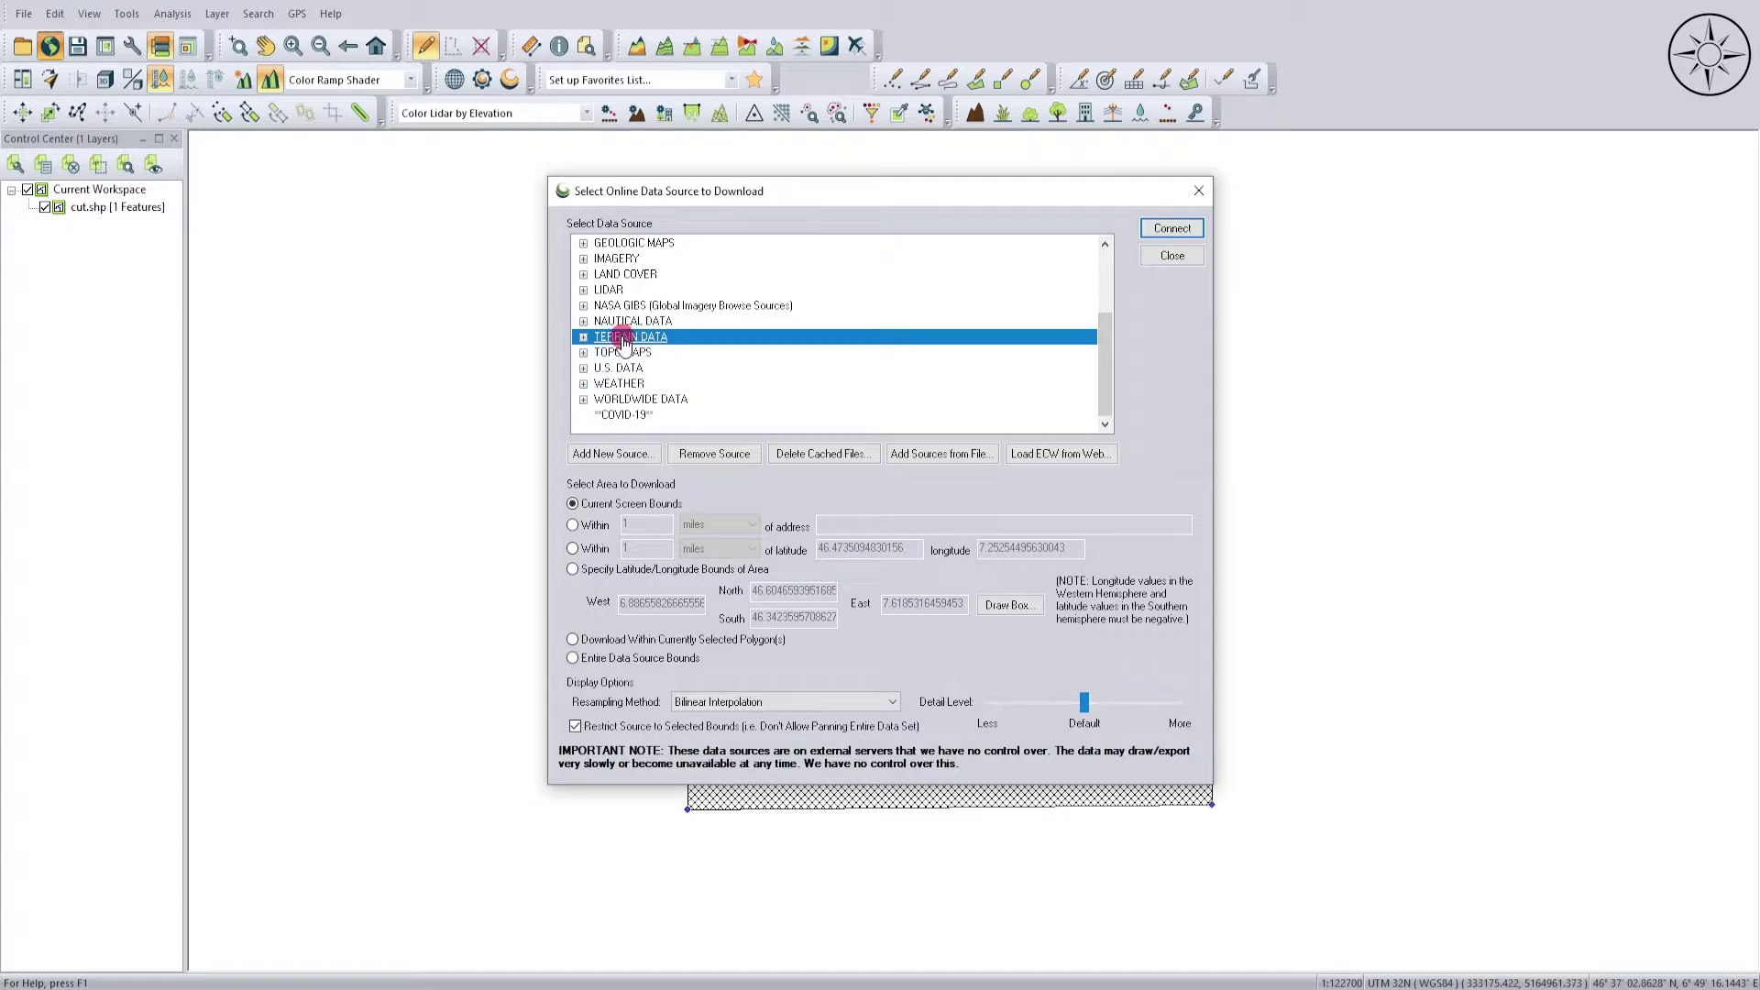
left_click(583, 337)
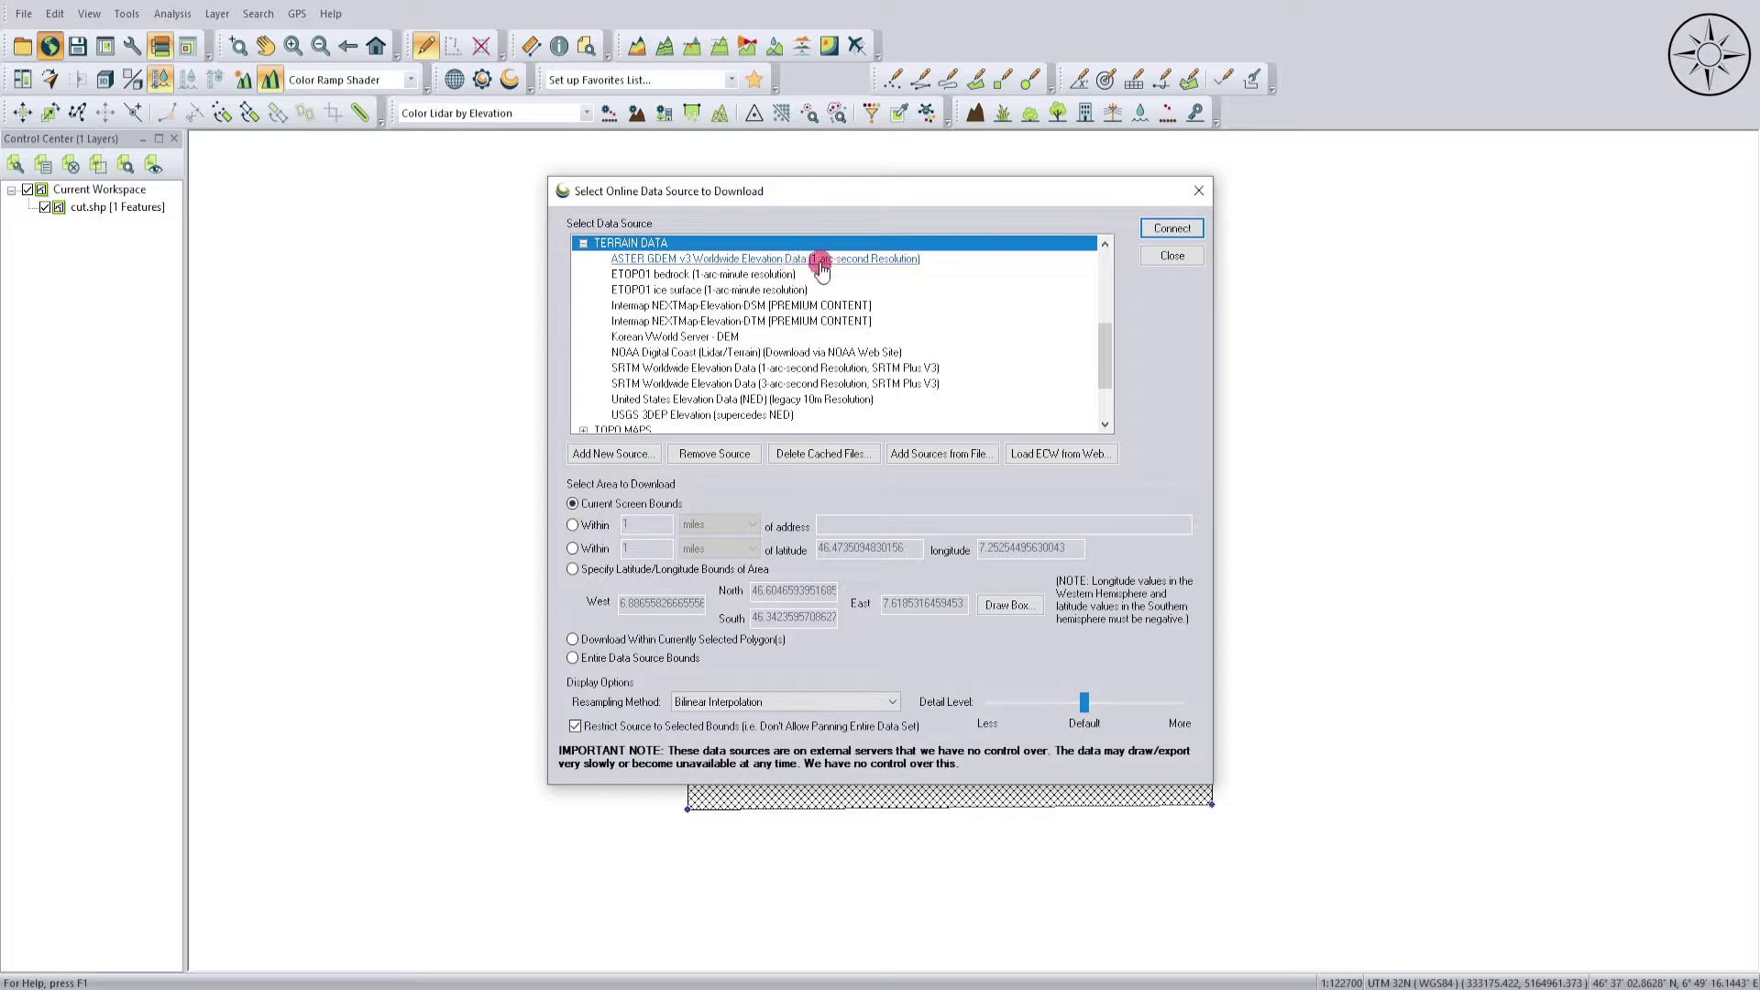
- Choose ASTER GDEM v3 and restrict the download to the selected square polygon
left_click(794, 260)
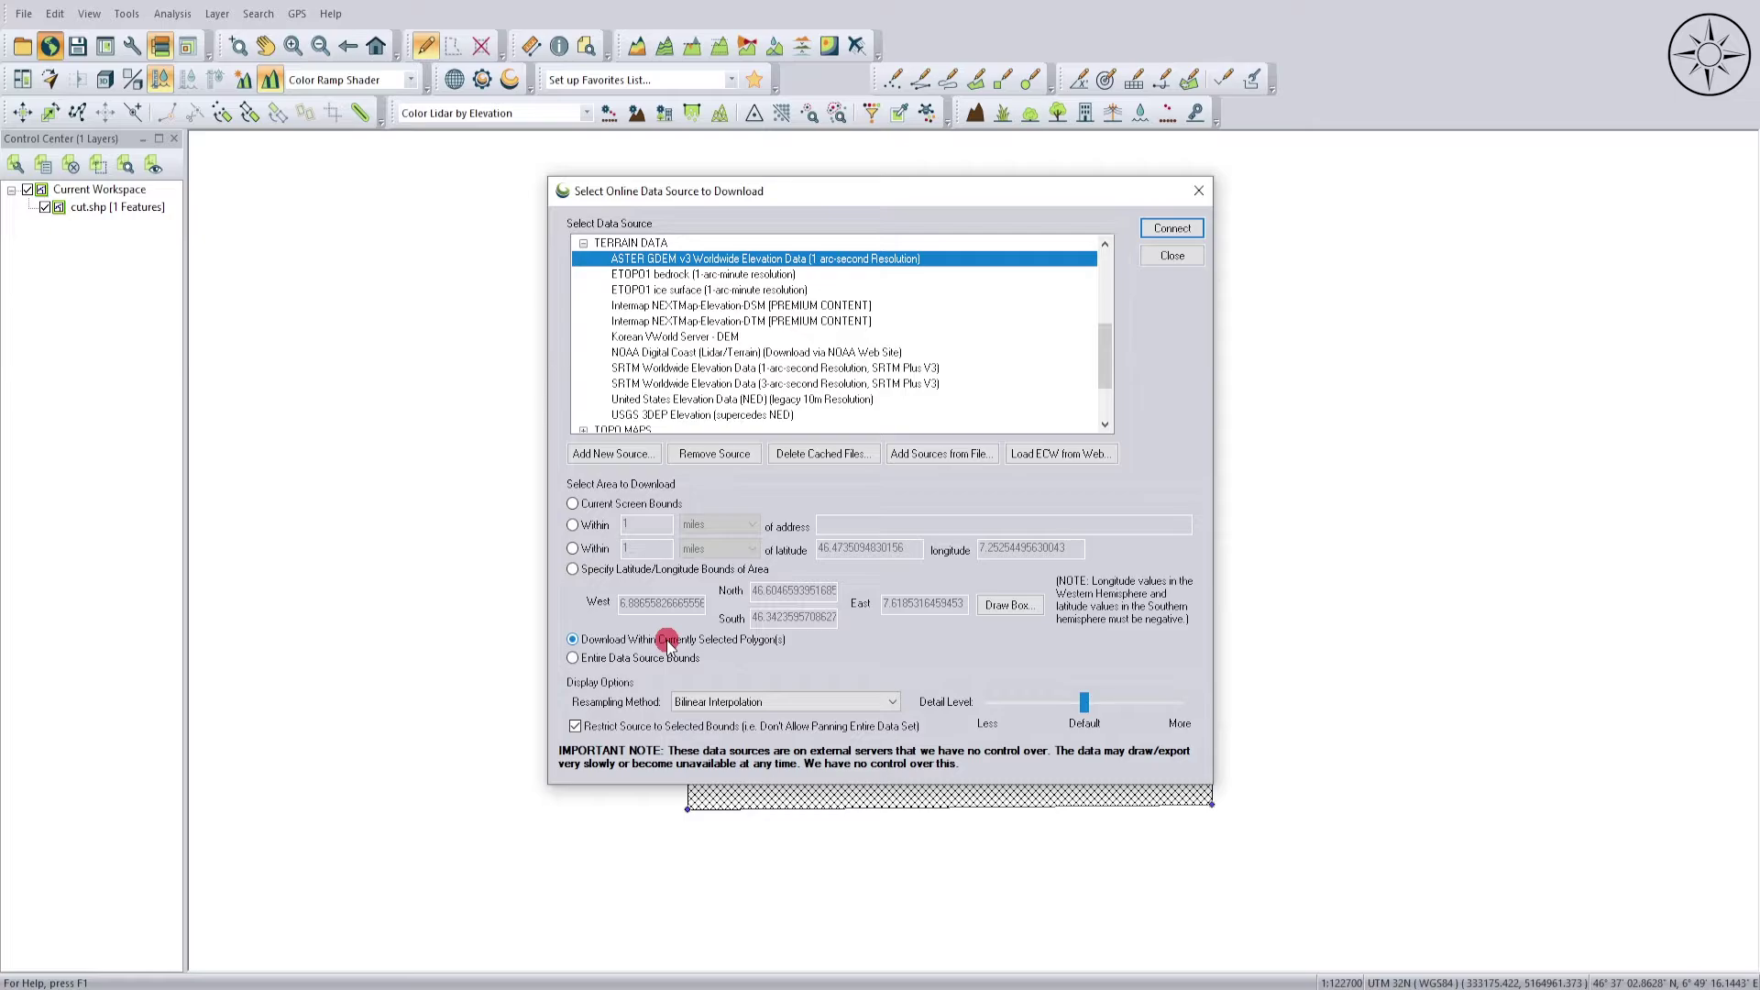
left_click(1005, 609)
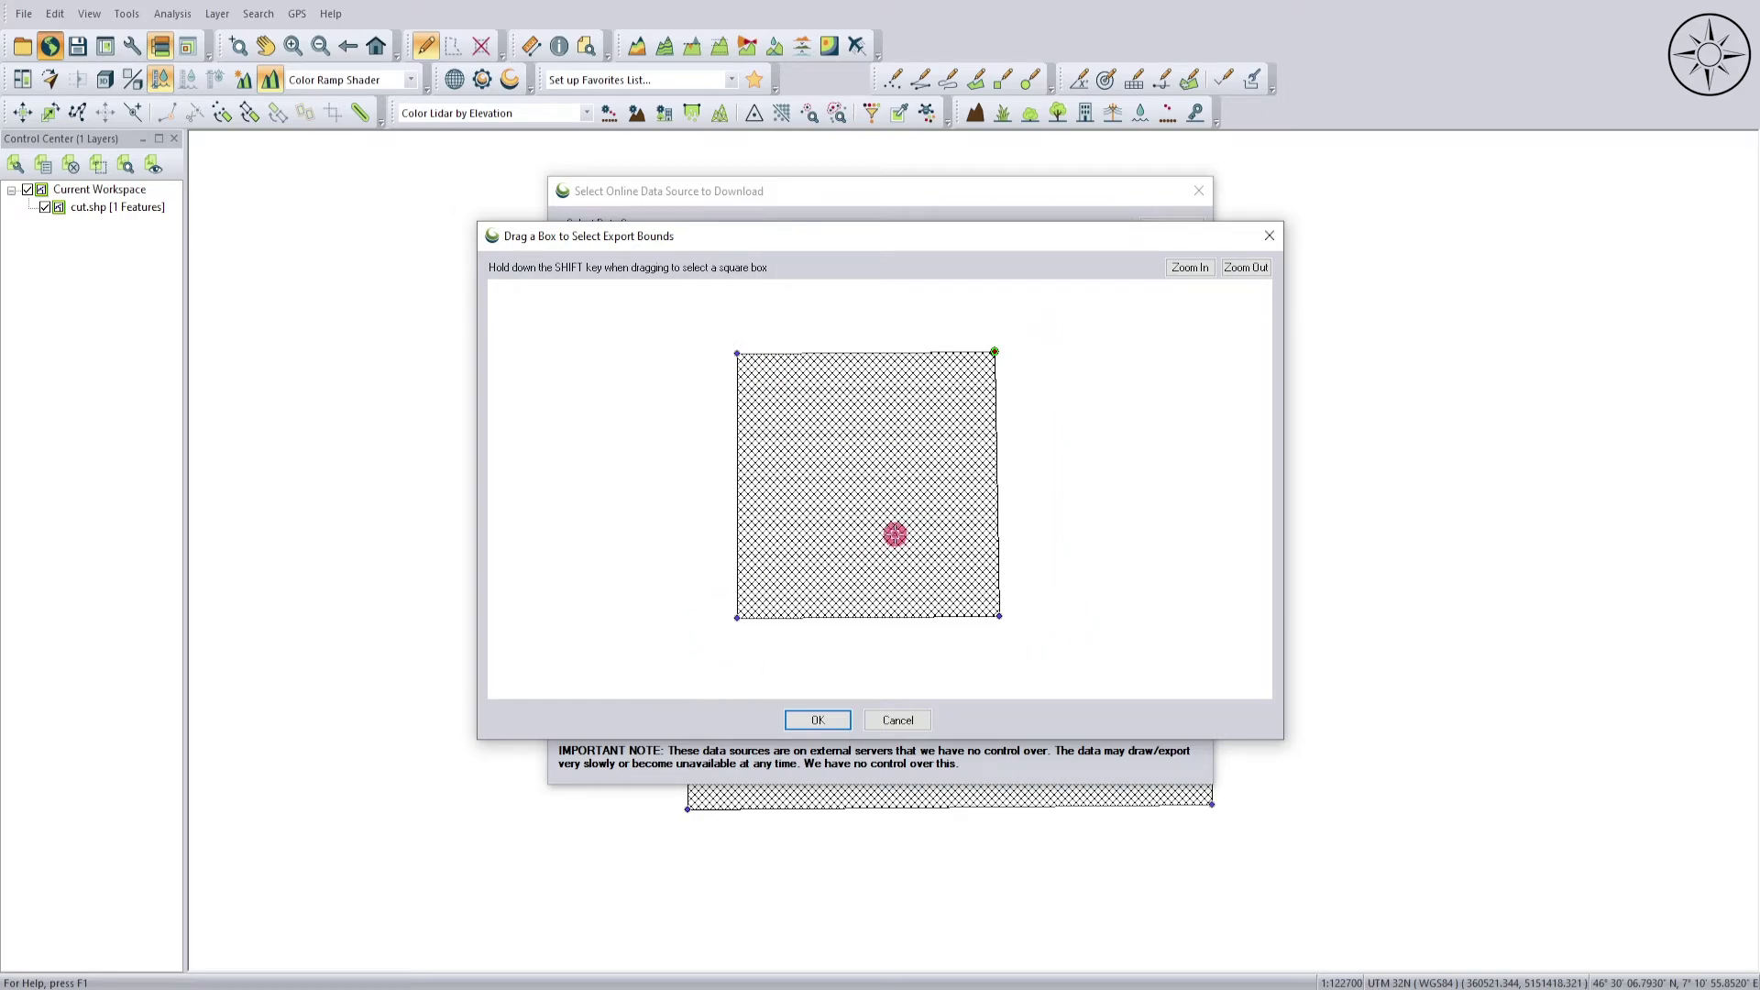
left_click(817, 719)
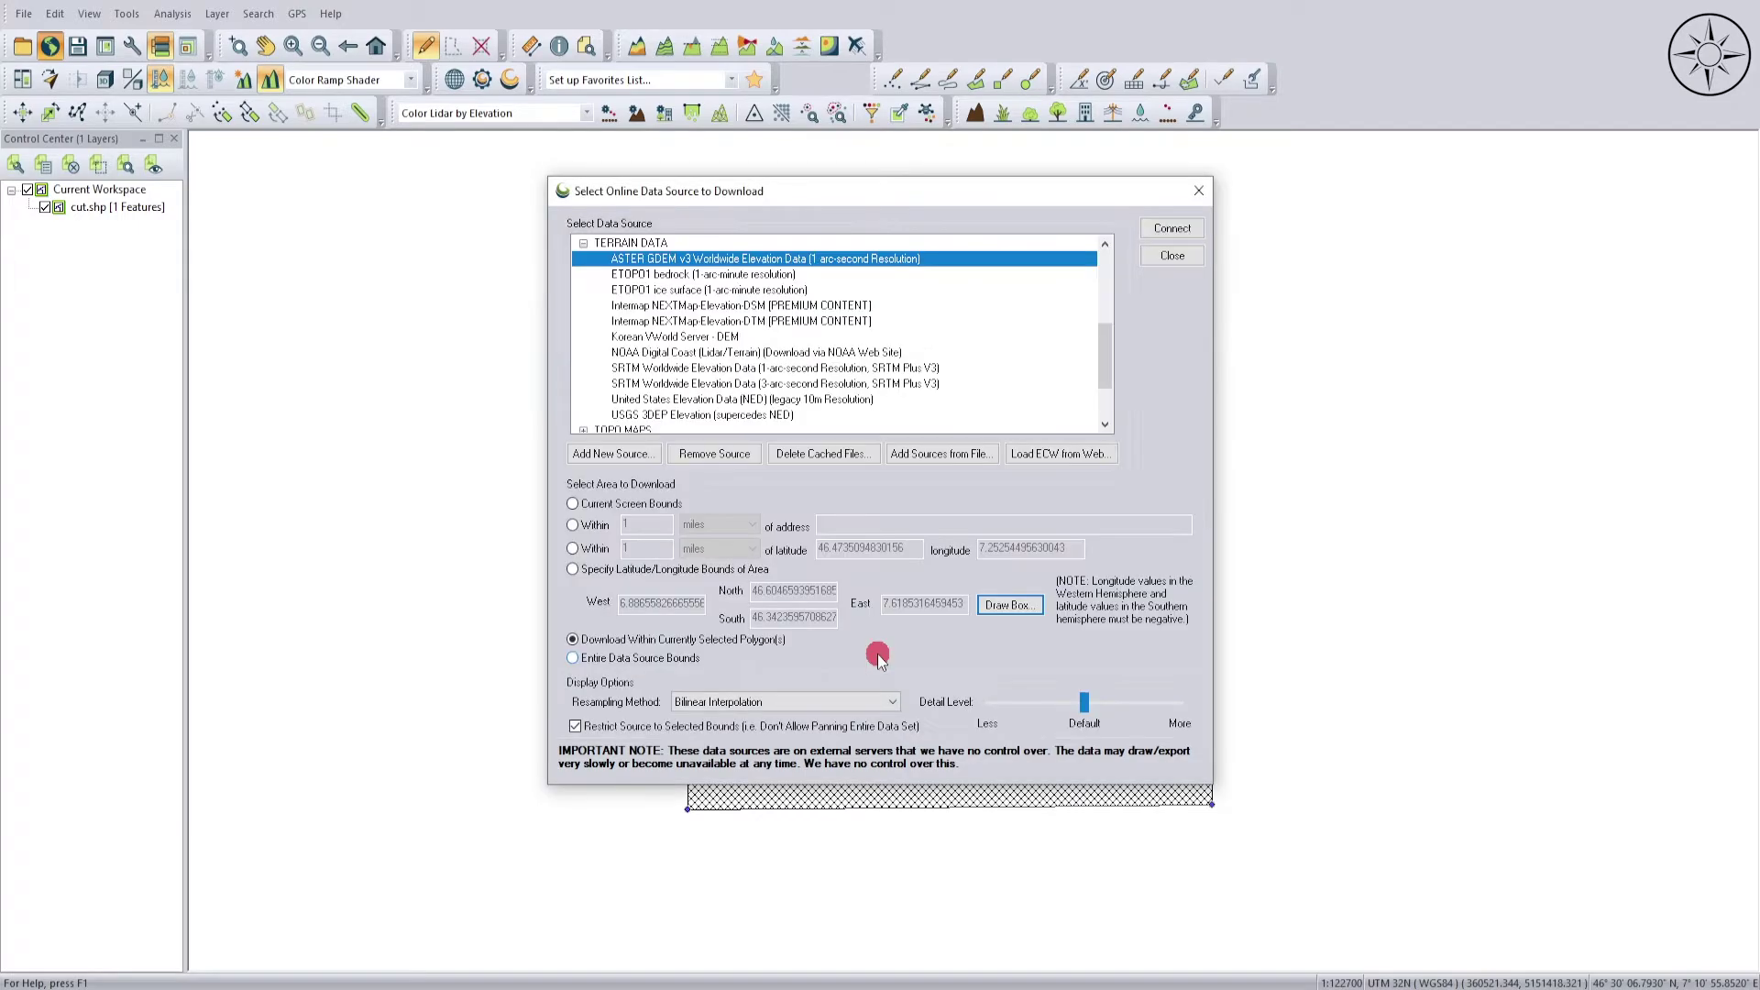
- Download the ASTER GDEM v3 elevation for the square, shaded 804 to 2,587 m
left_click(1172, 229)
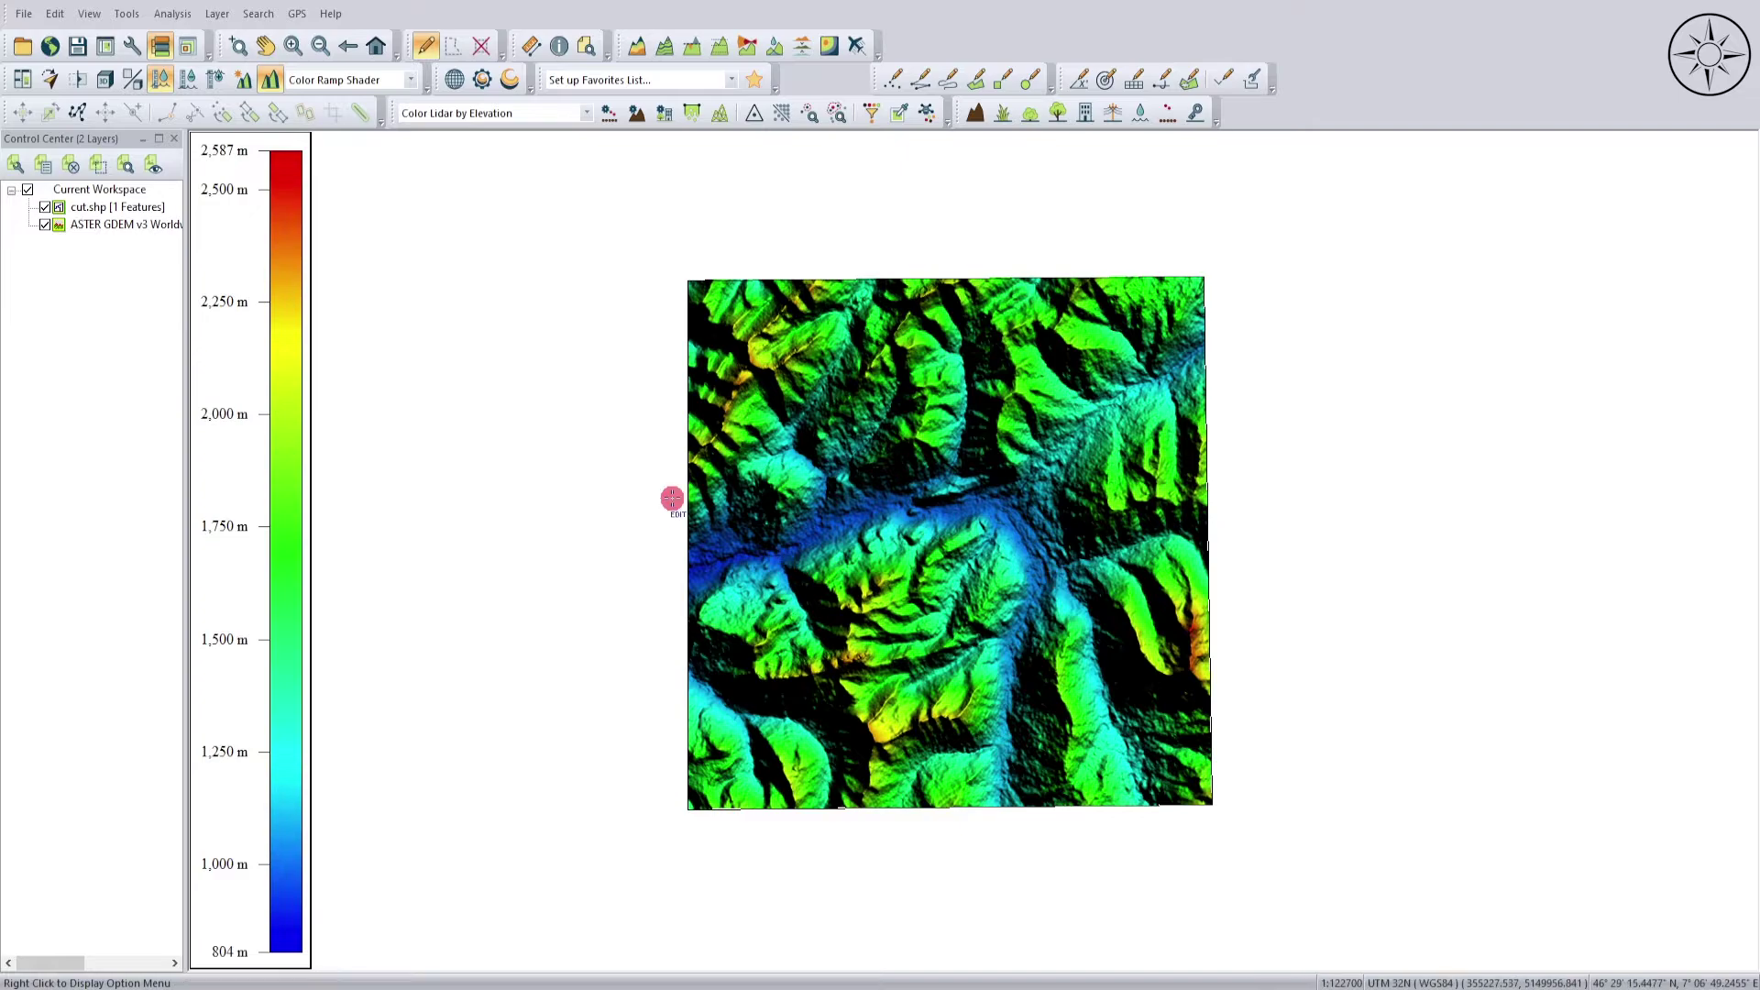
left_click(24, 14)
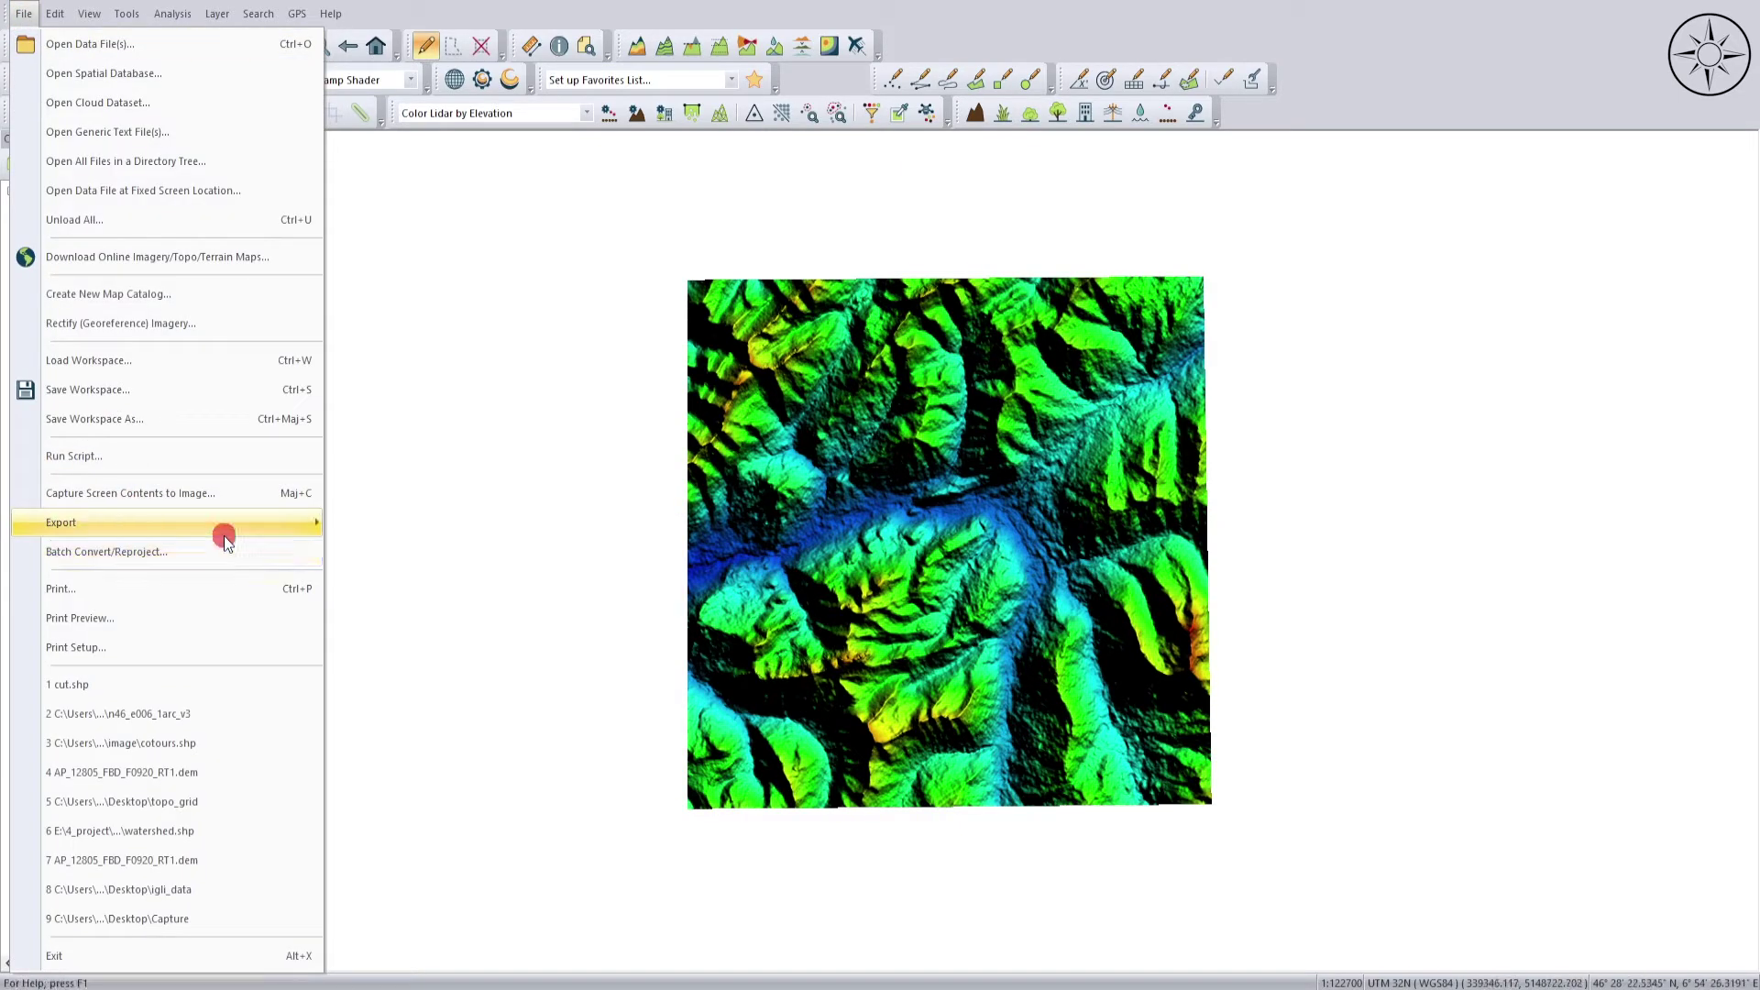
- Start an Export Elevation Grid Format export with GeoTIFF as the format
mouse_move(229, 537)
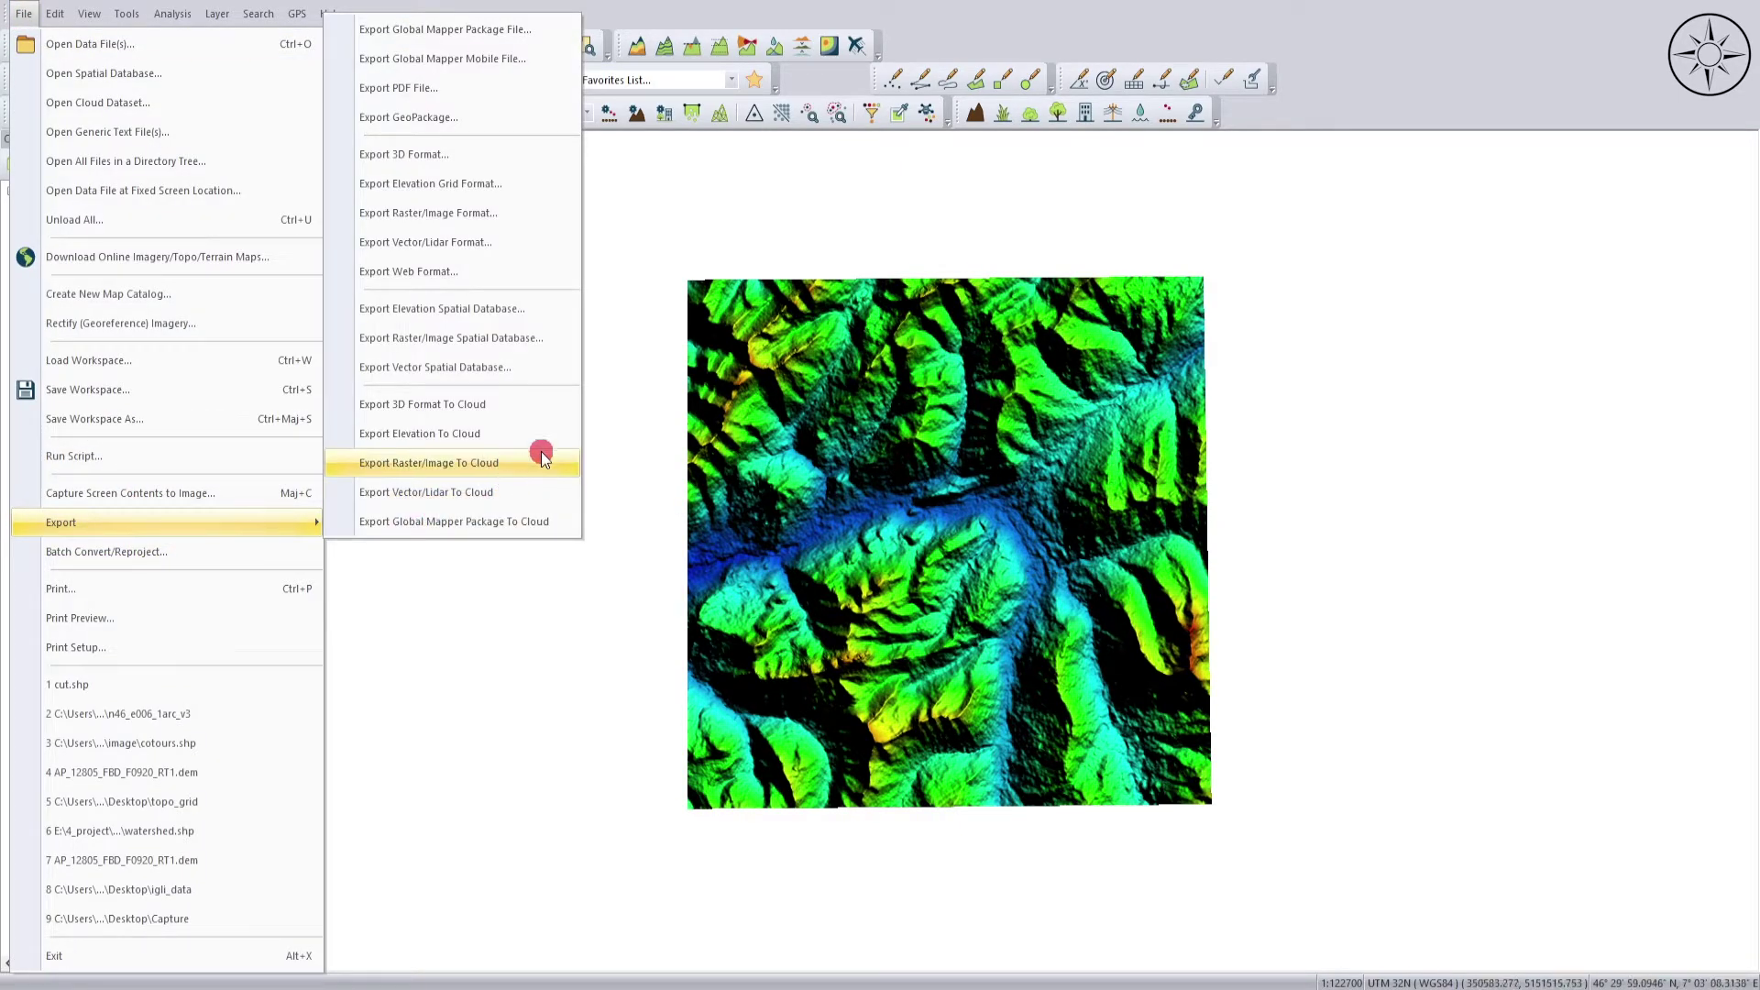
left_click(542, 188)
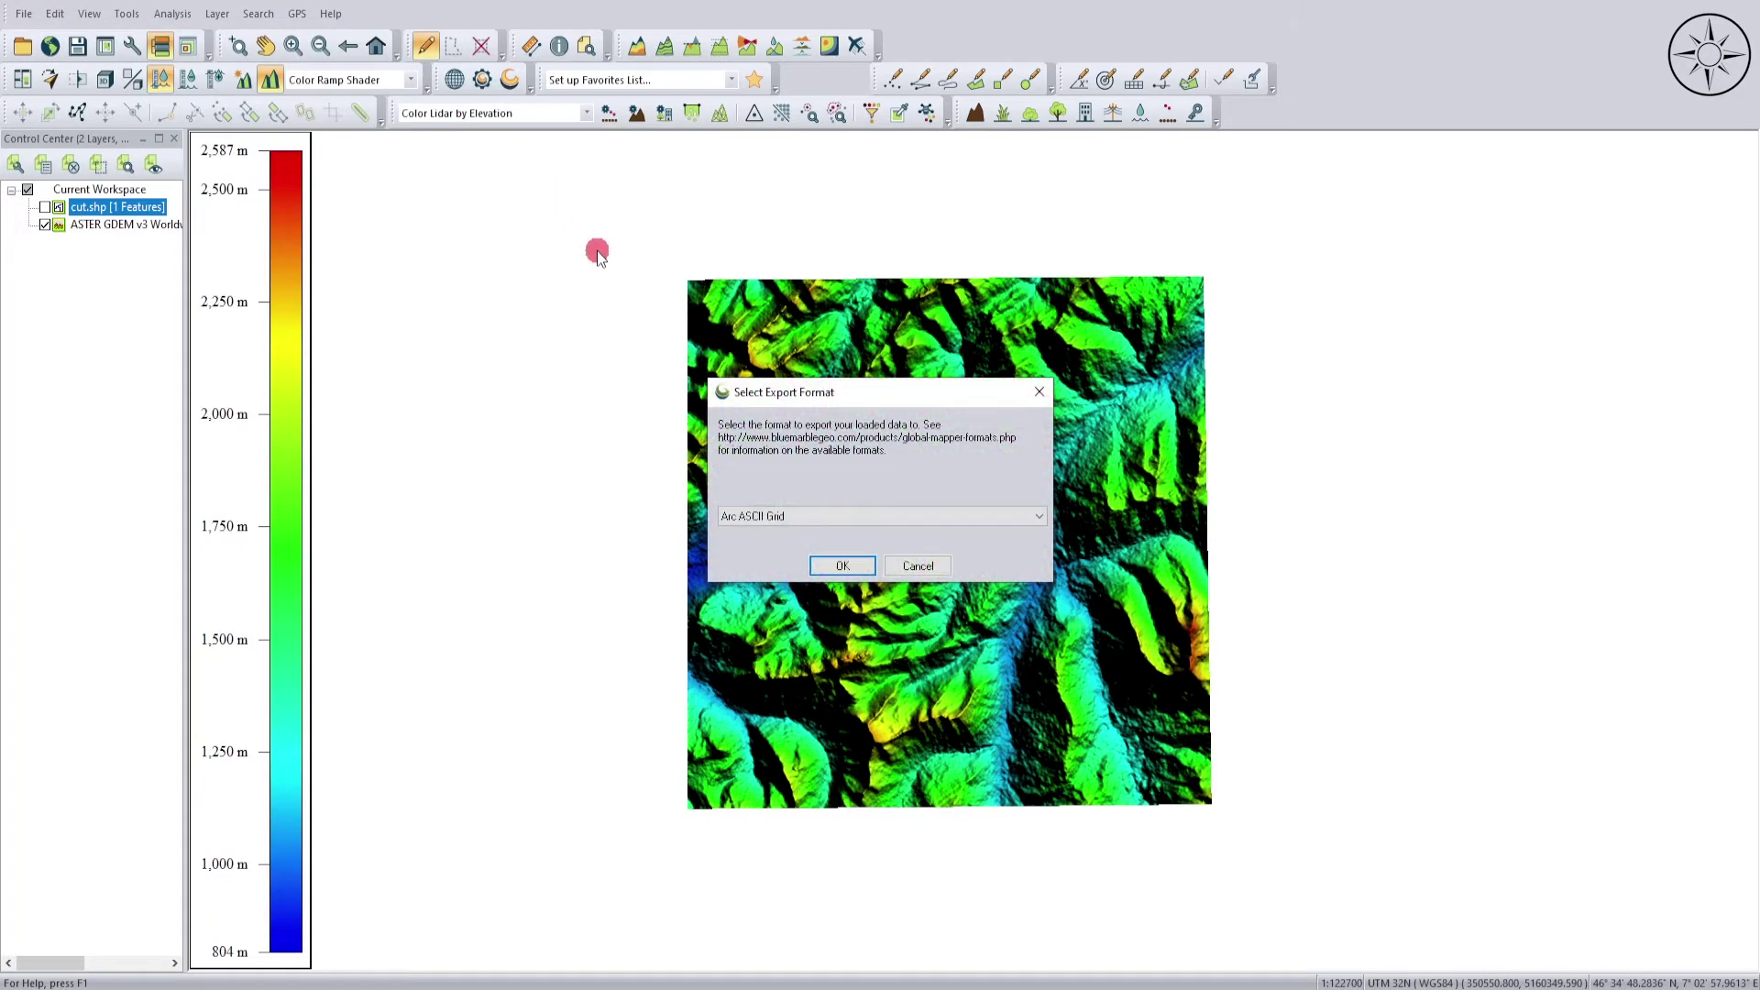
left_click(935, 515)
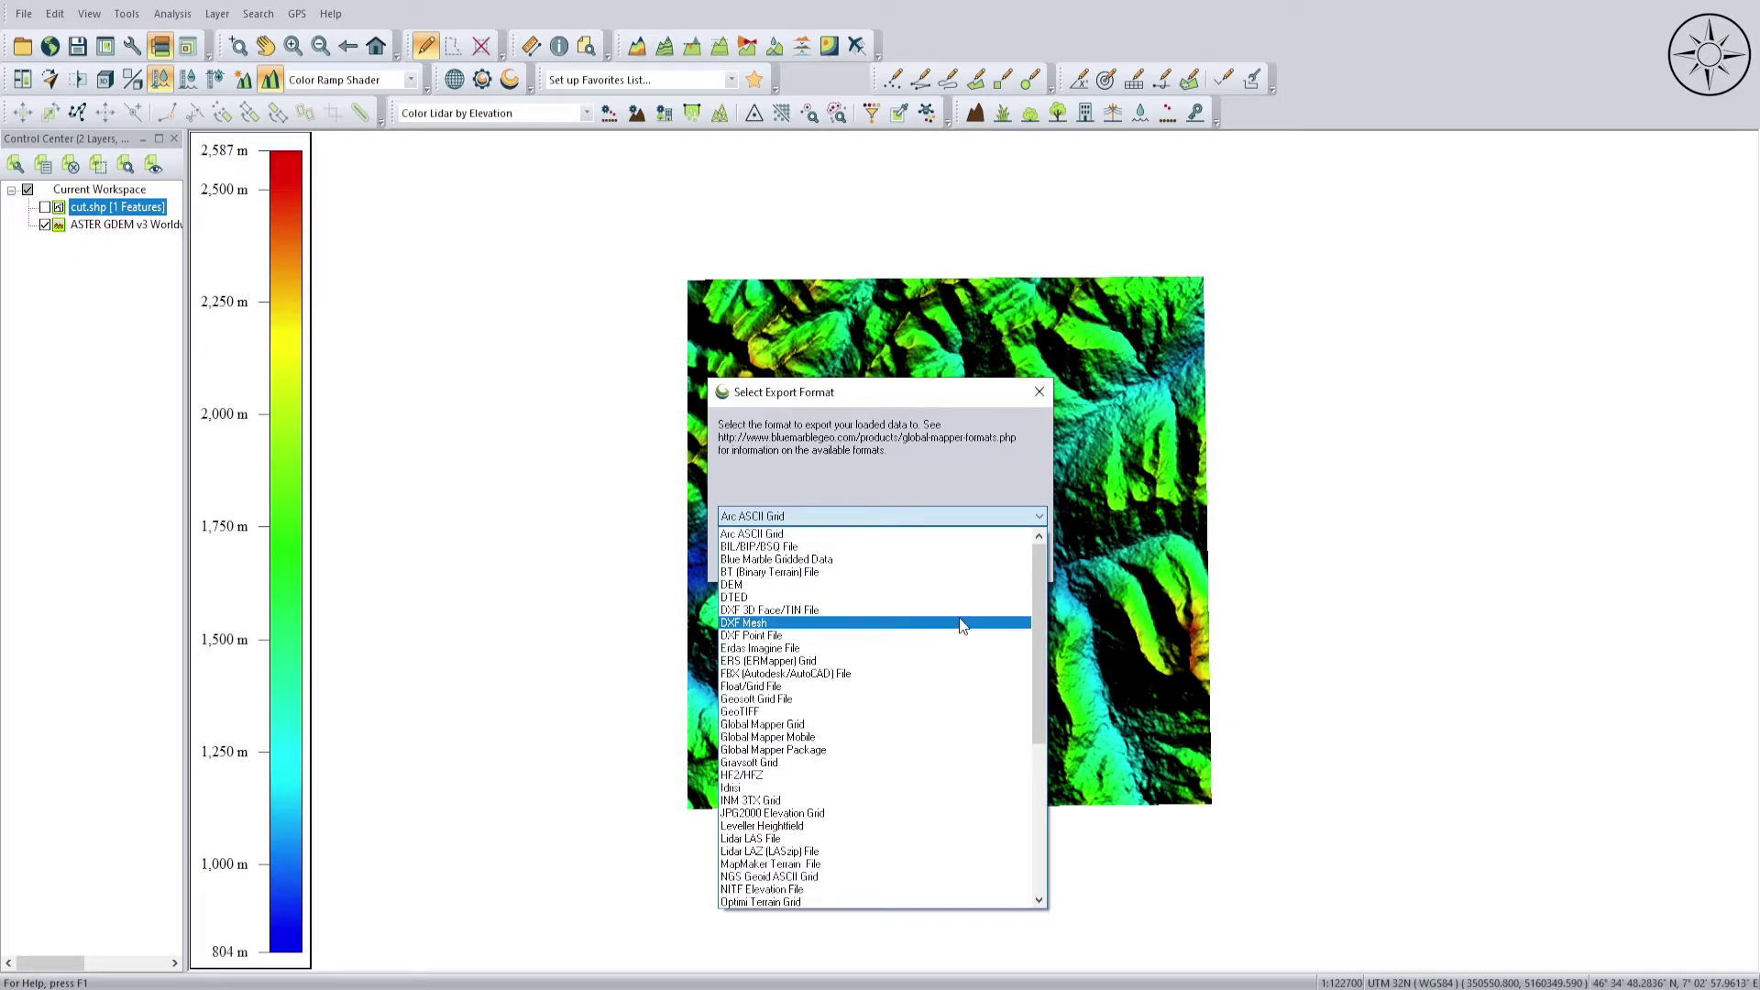
left_click(835, 712)
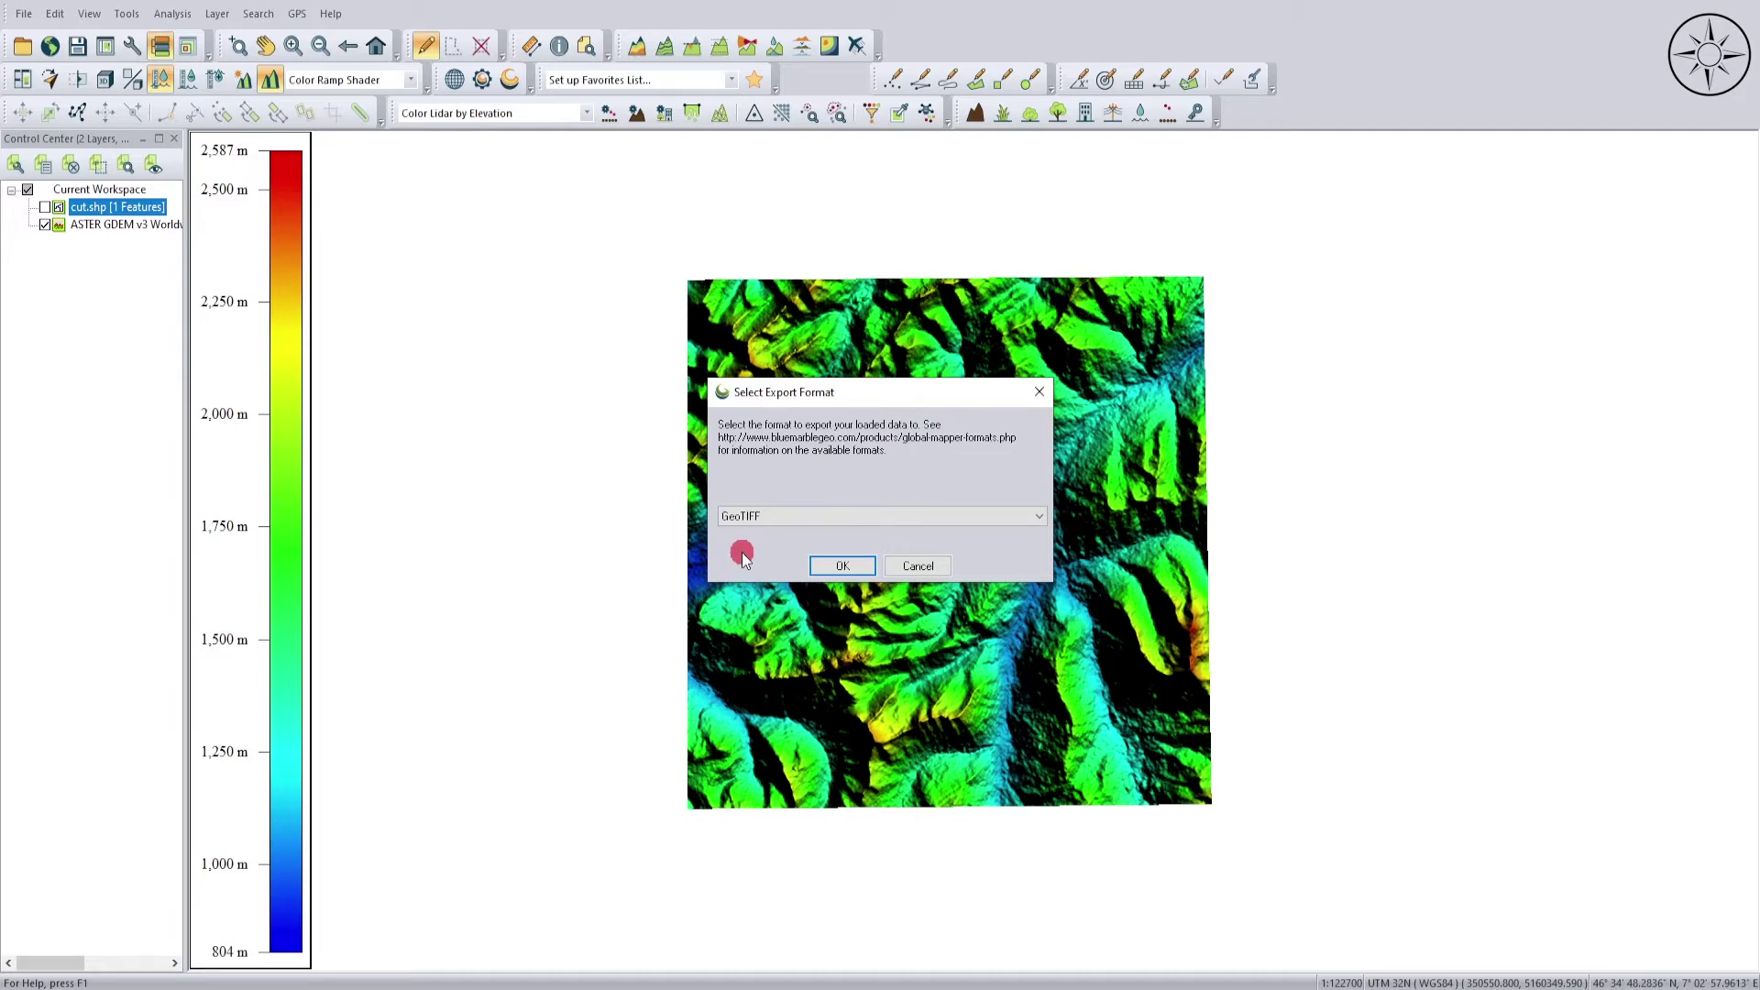
left_click(842, 566)
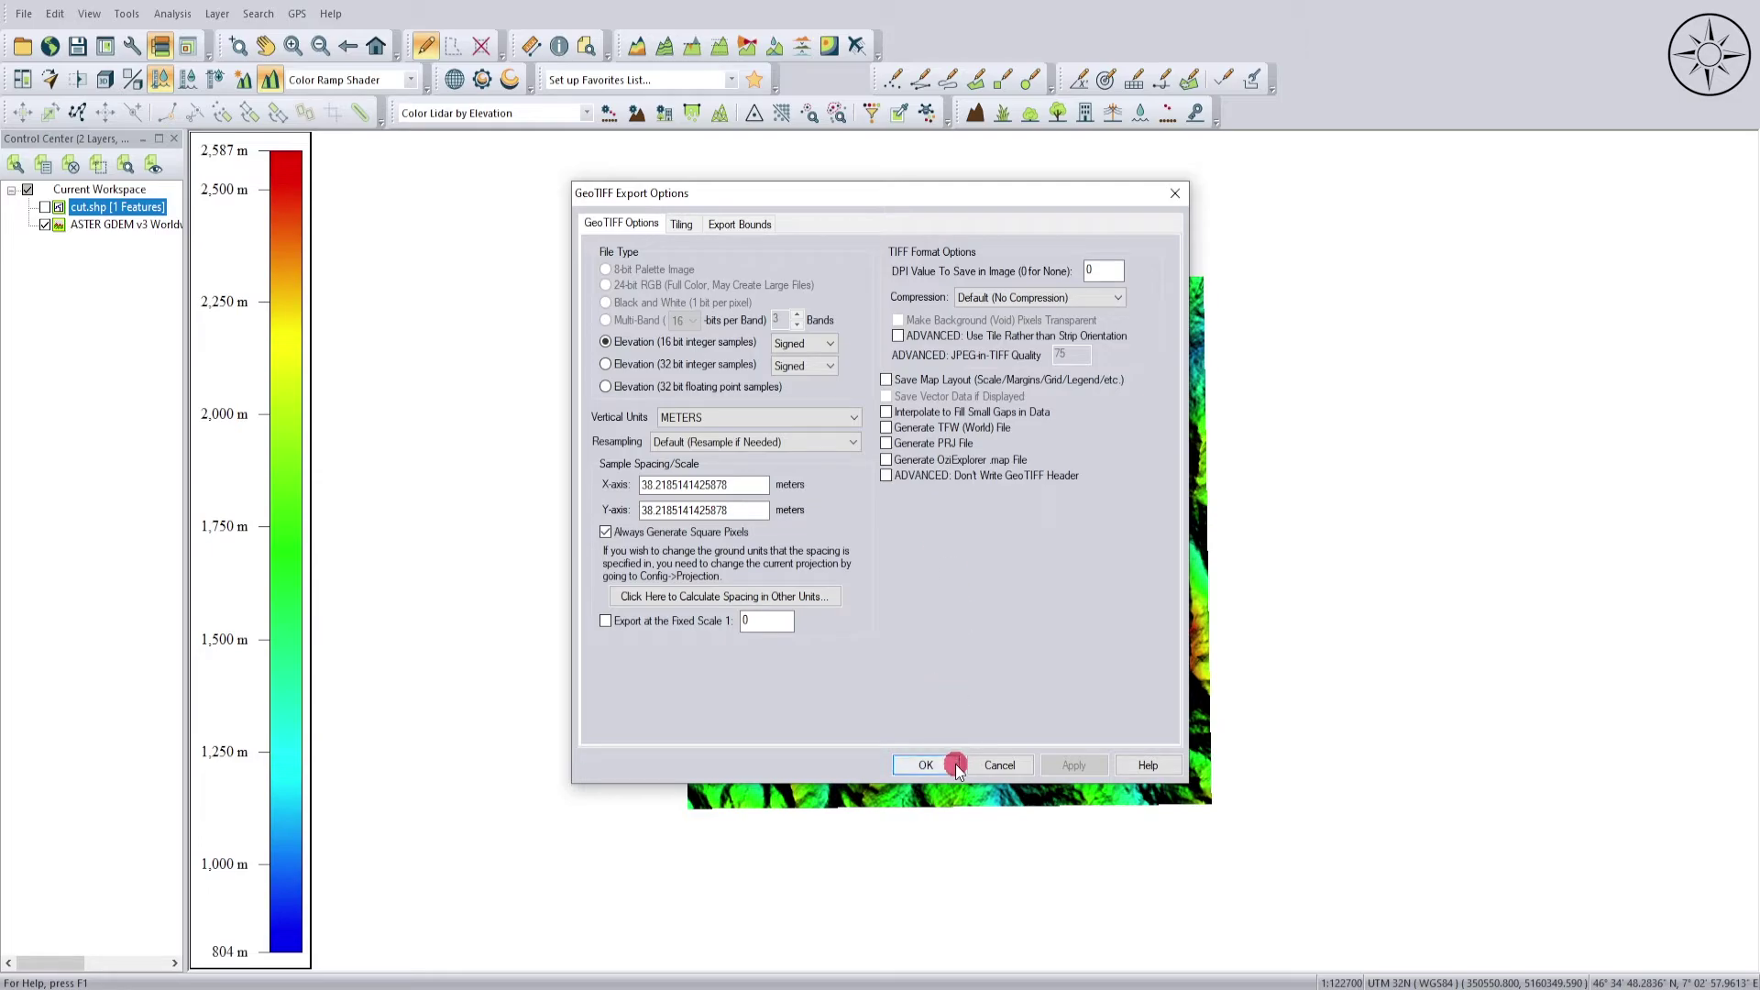
- Accept the 16-bit GeoTIFF options and save the export as dem_gm in the dem folder
left_click(926, 765)
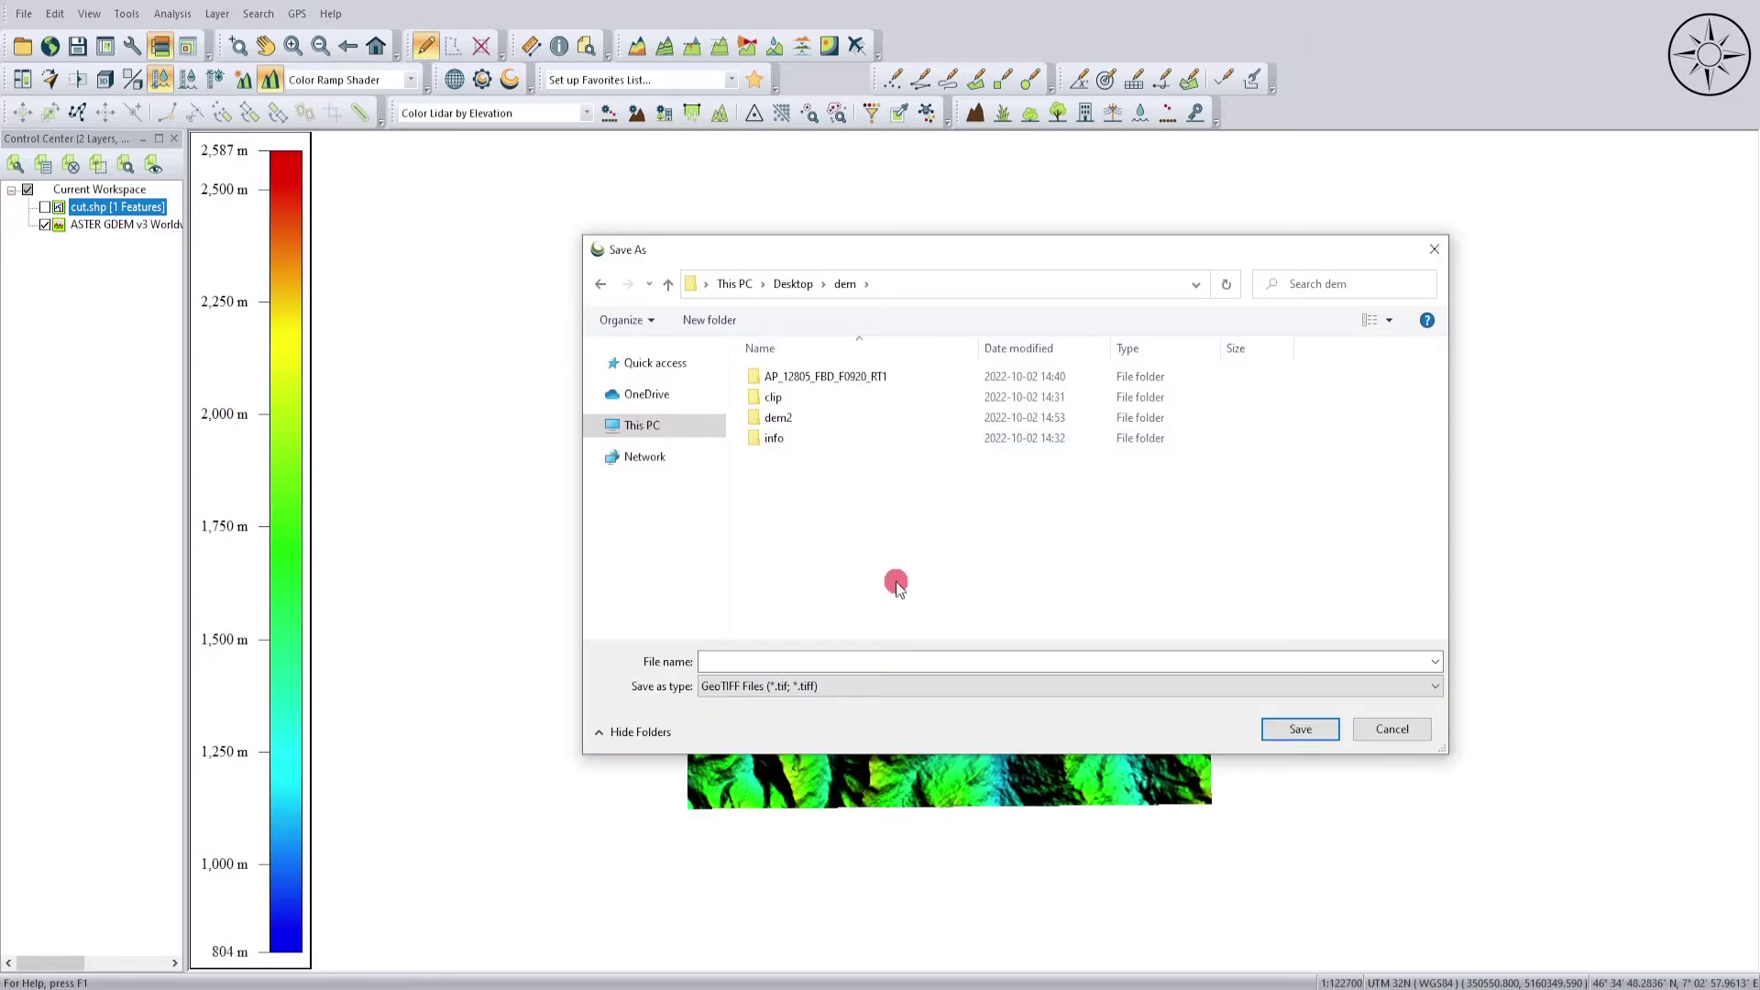
left_click(880, 660)
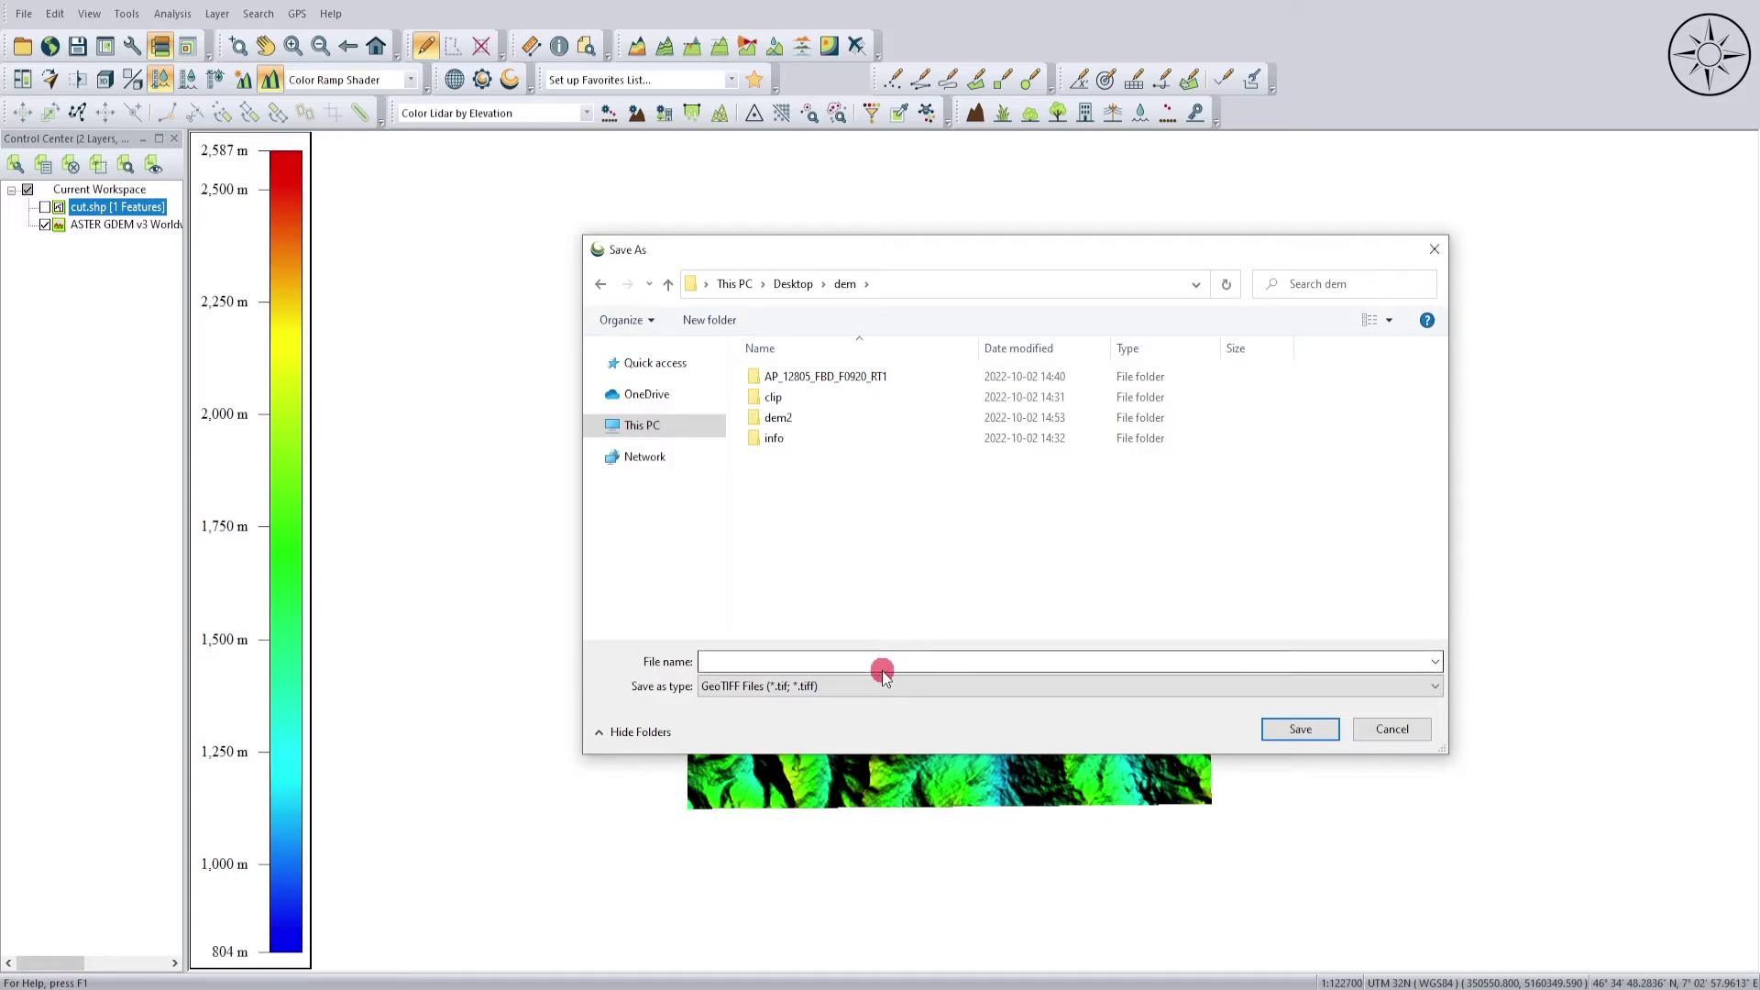
type("dem_gm")
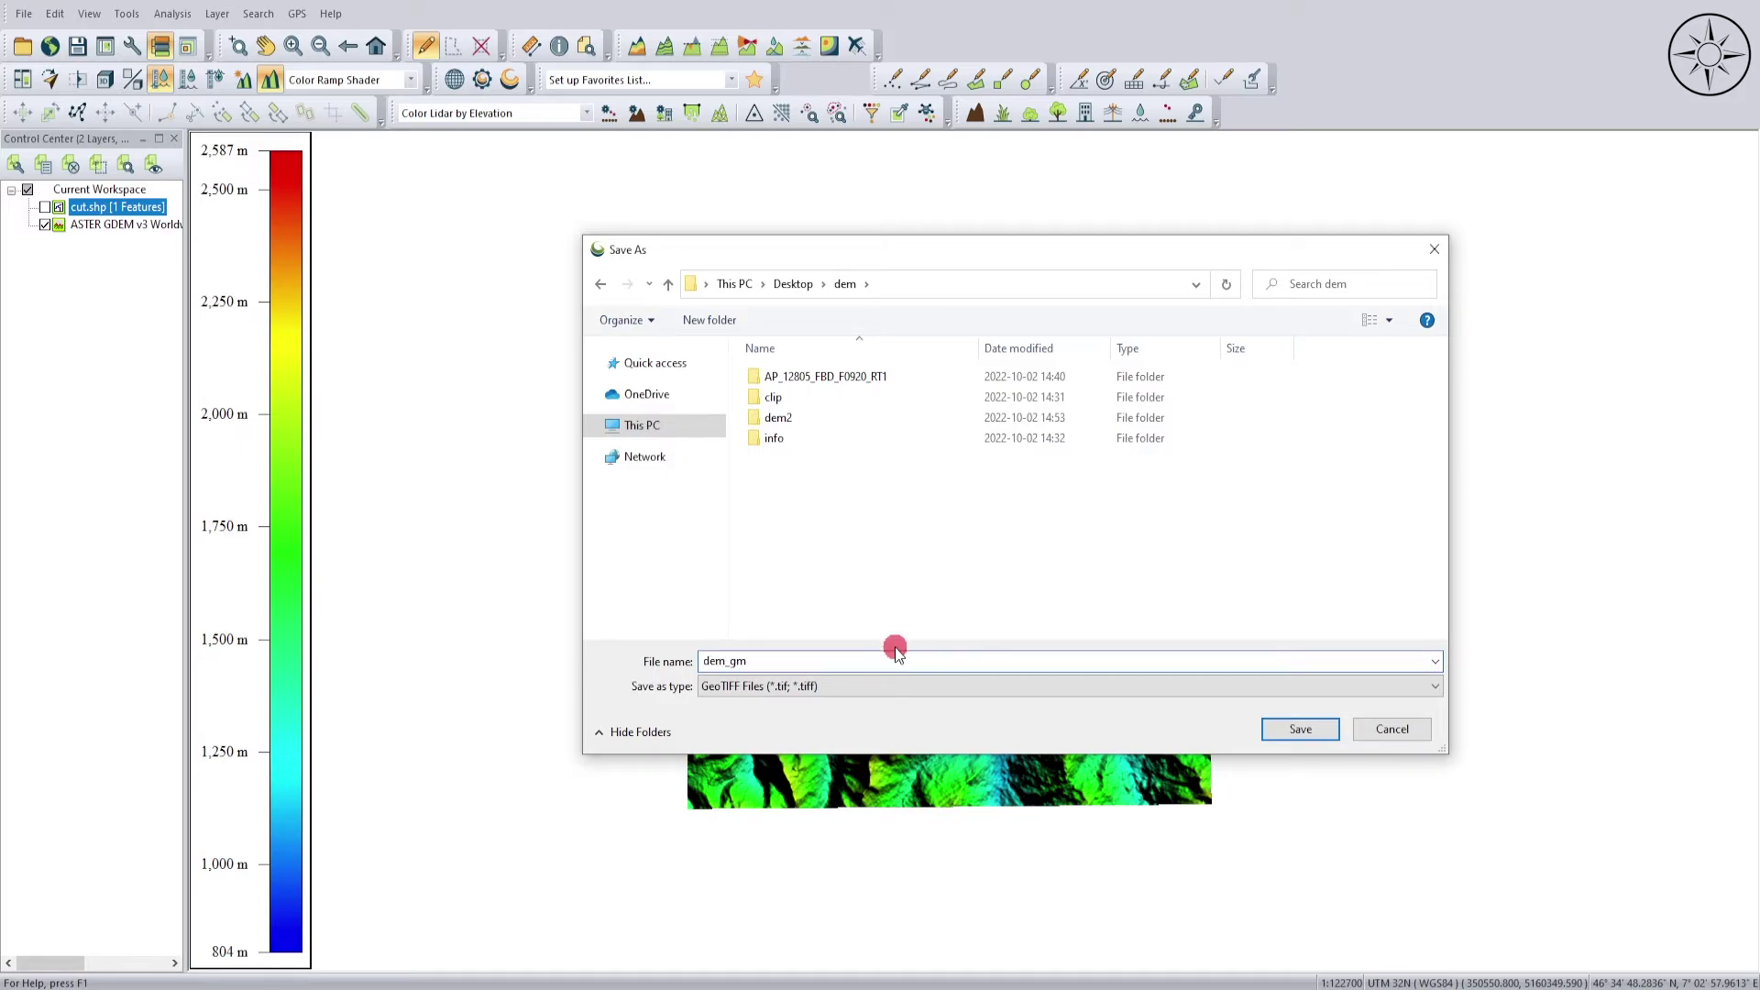
left_click(1303, 732)
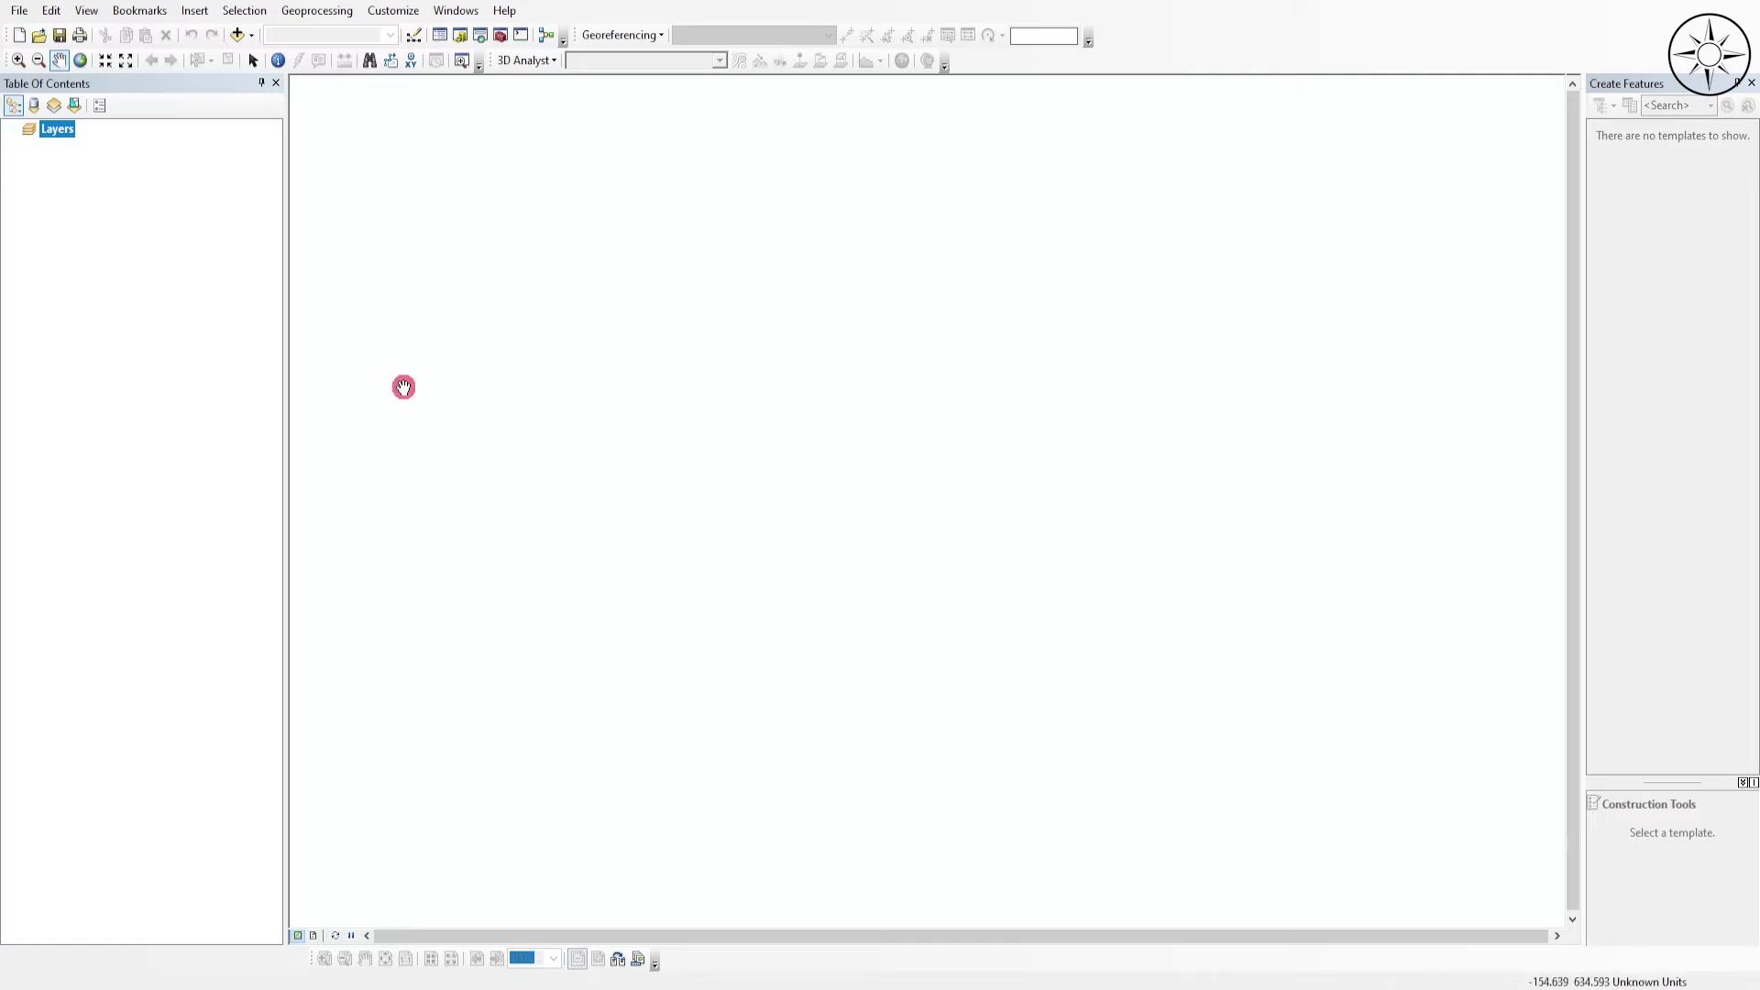
- Add dem_gm.tif from the dem folder to the ArcMap map
left_click(240, 36)
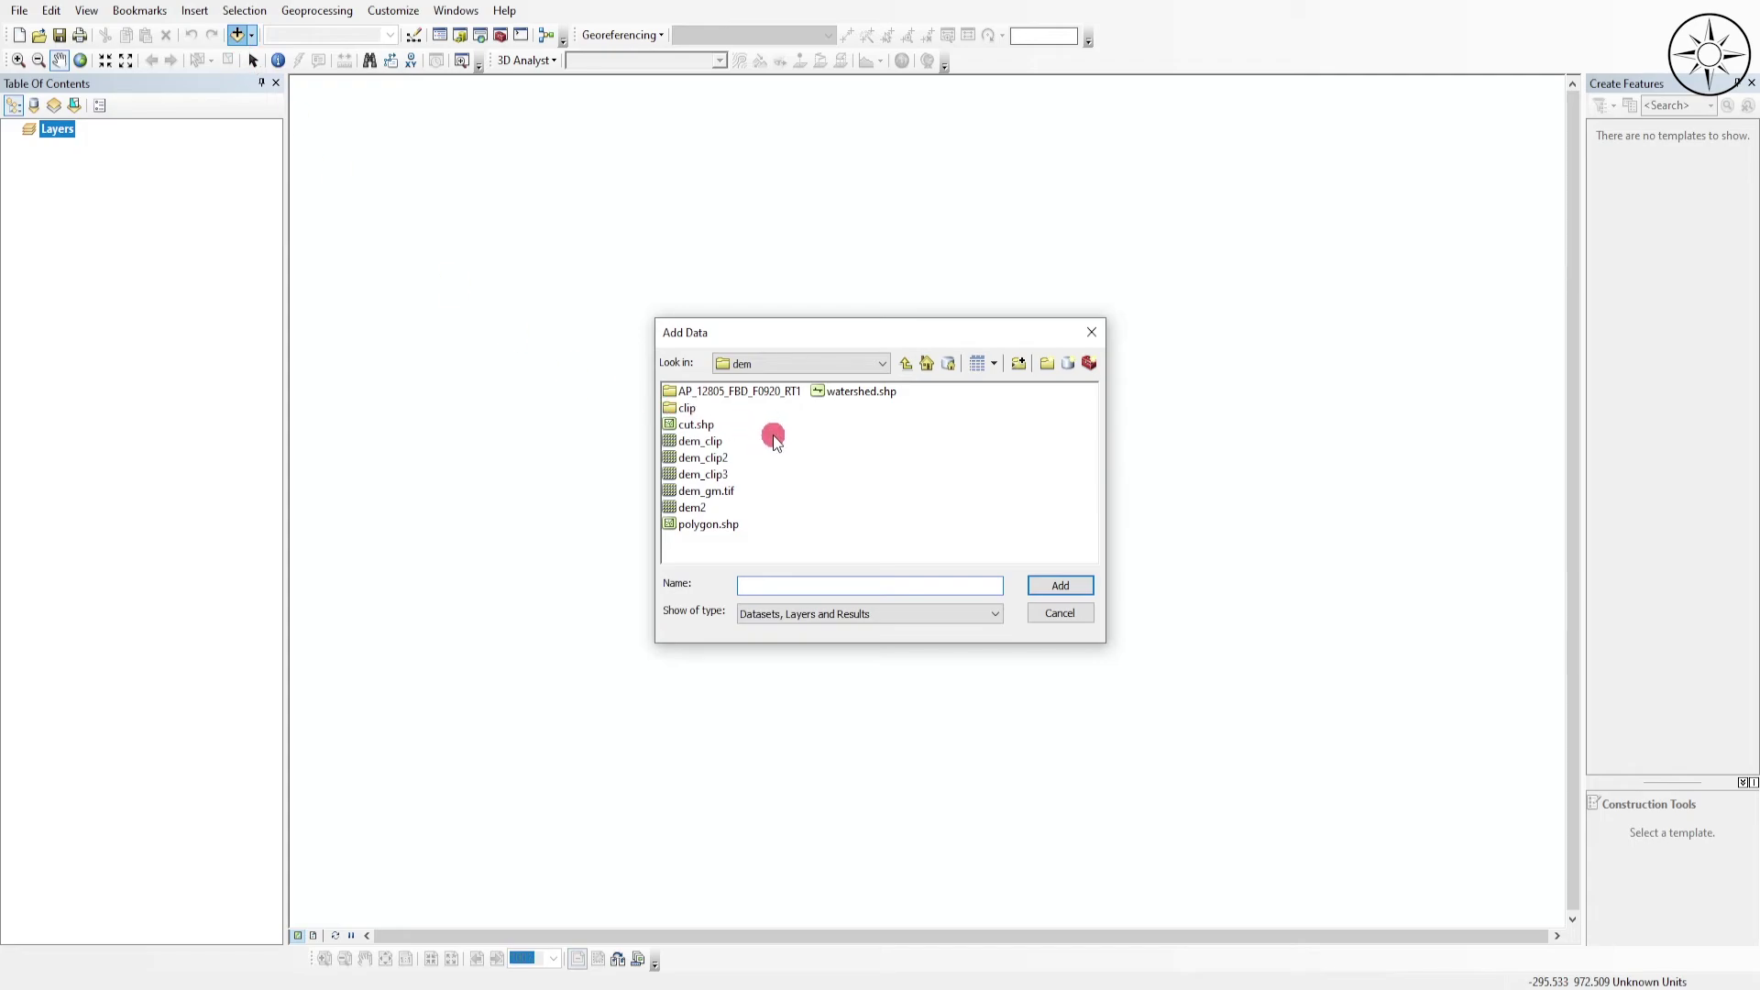
left_click(716, 493)
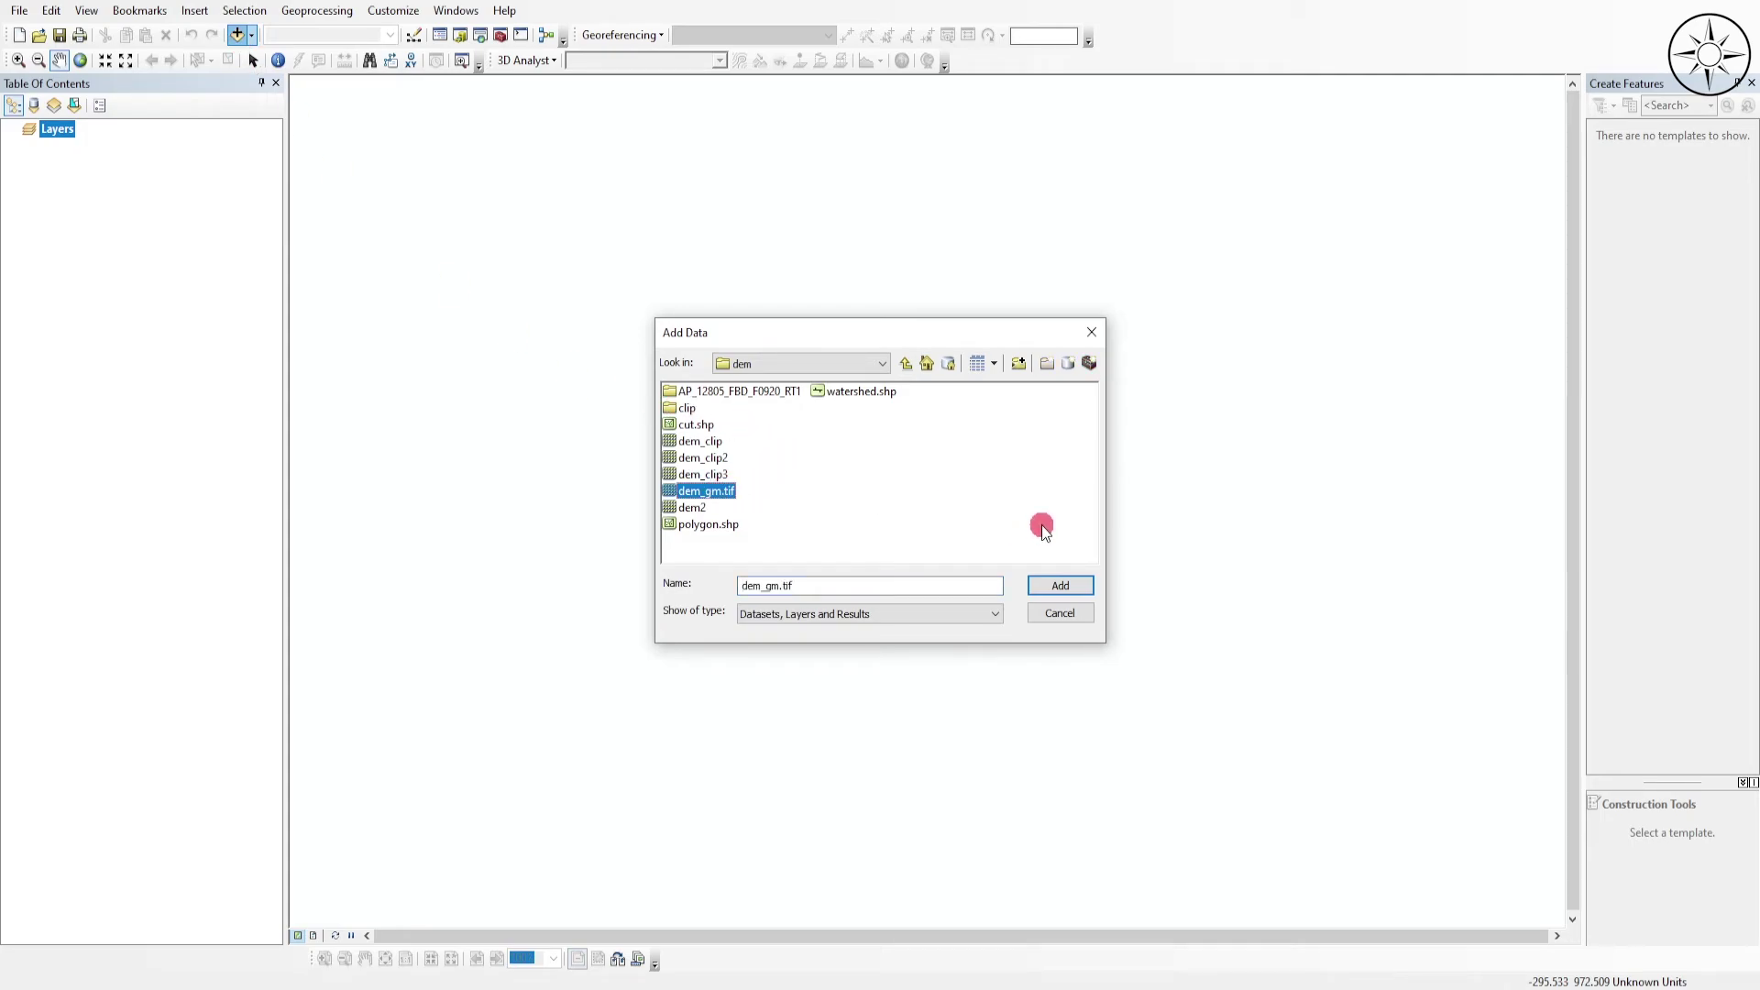
left_click(1061, 587)
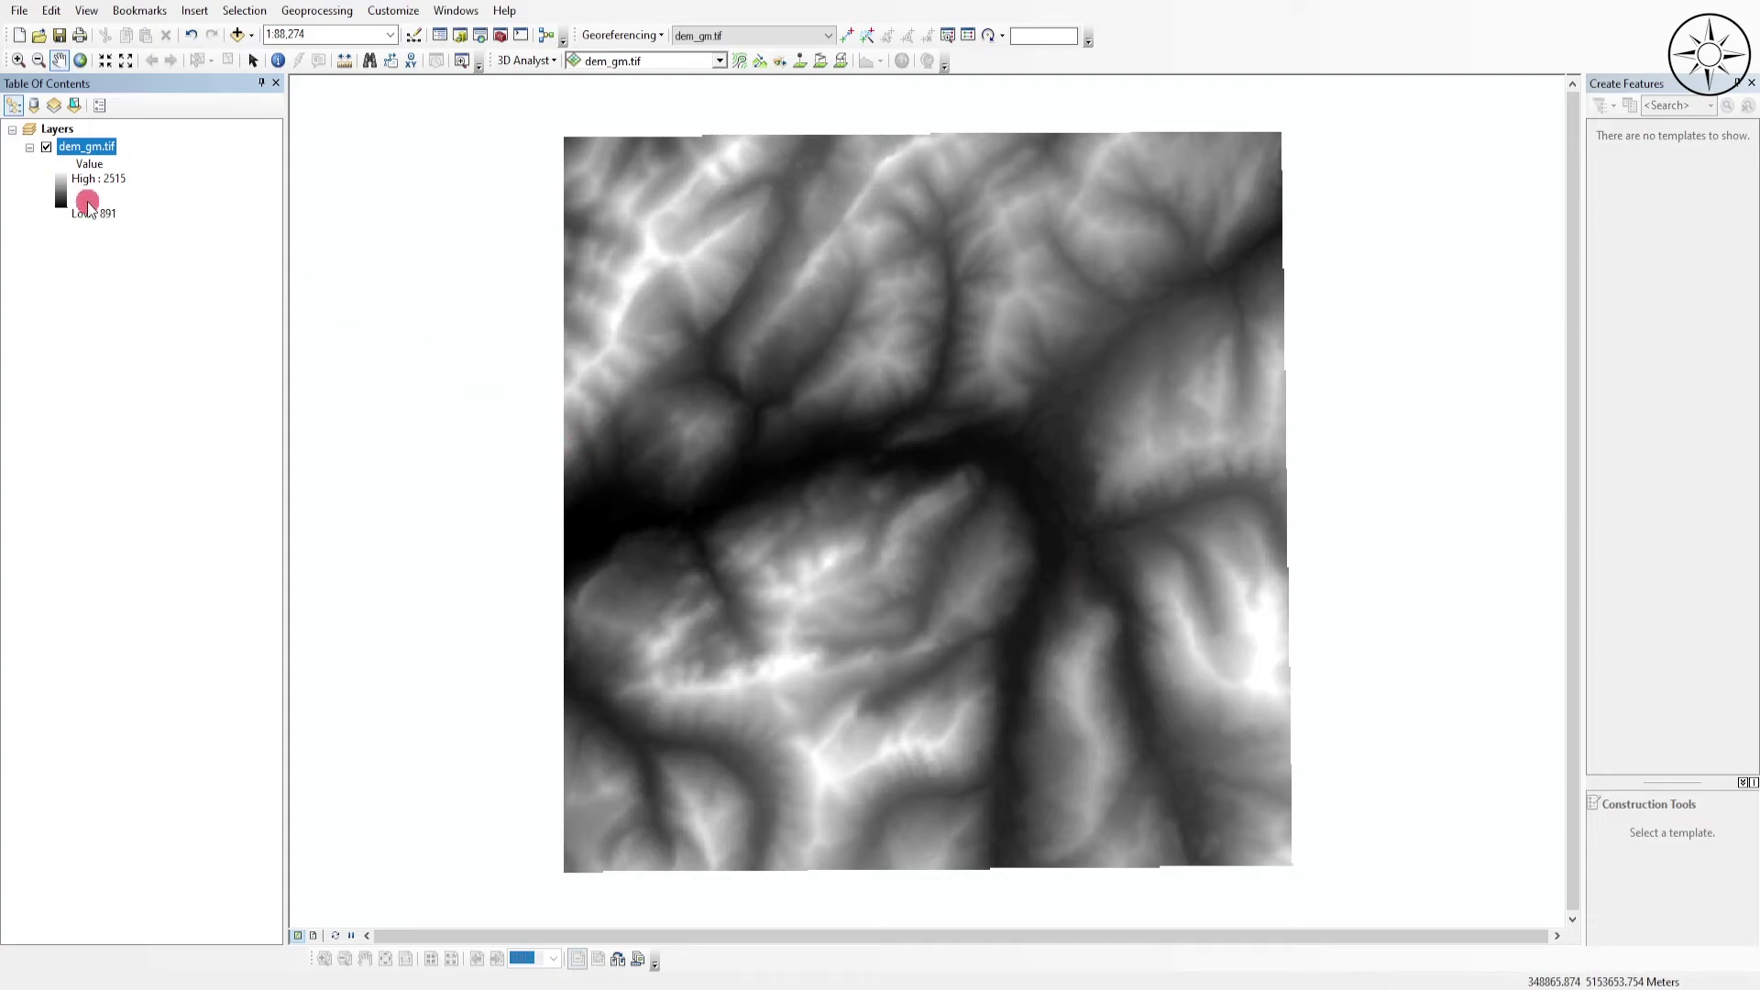
- Restyle the dem_gm.tif legend with the red-yellow-cyan-blue colour ramp
left_click(60, 189)
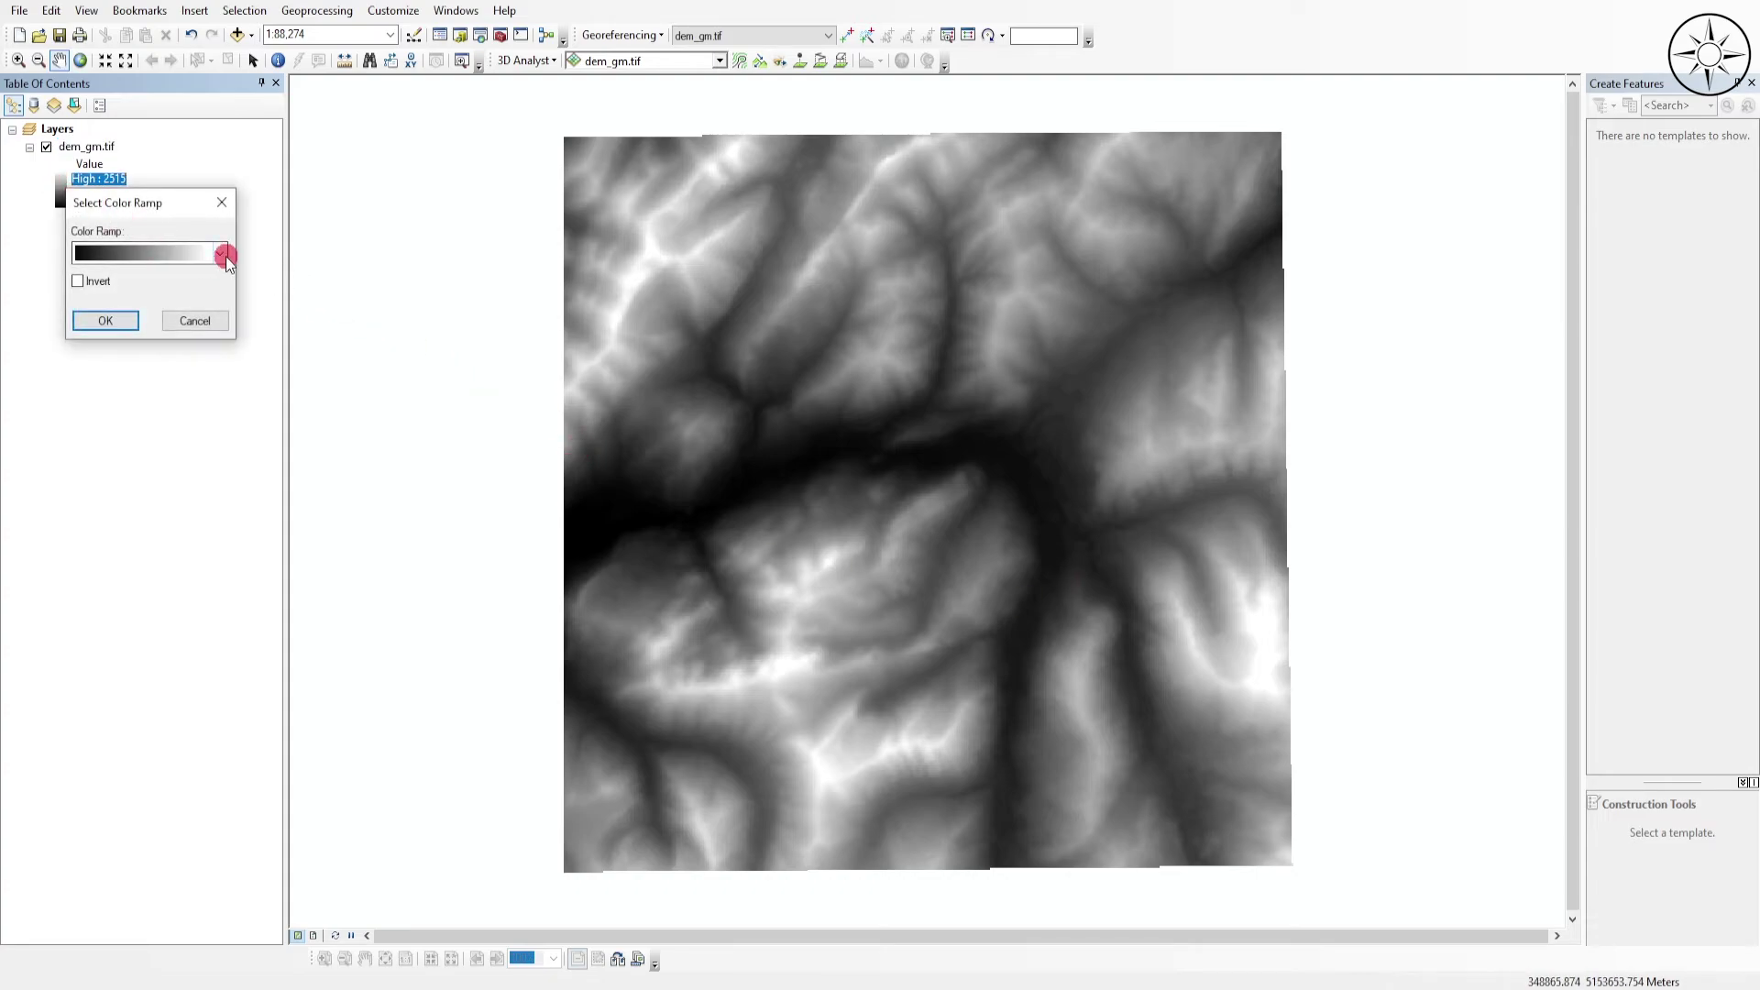
left_click(219, 252)
left_click(187, 312)
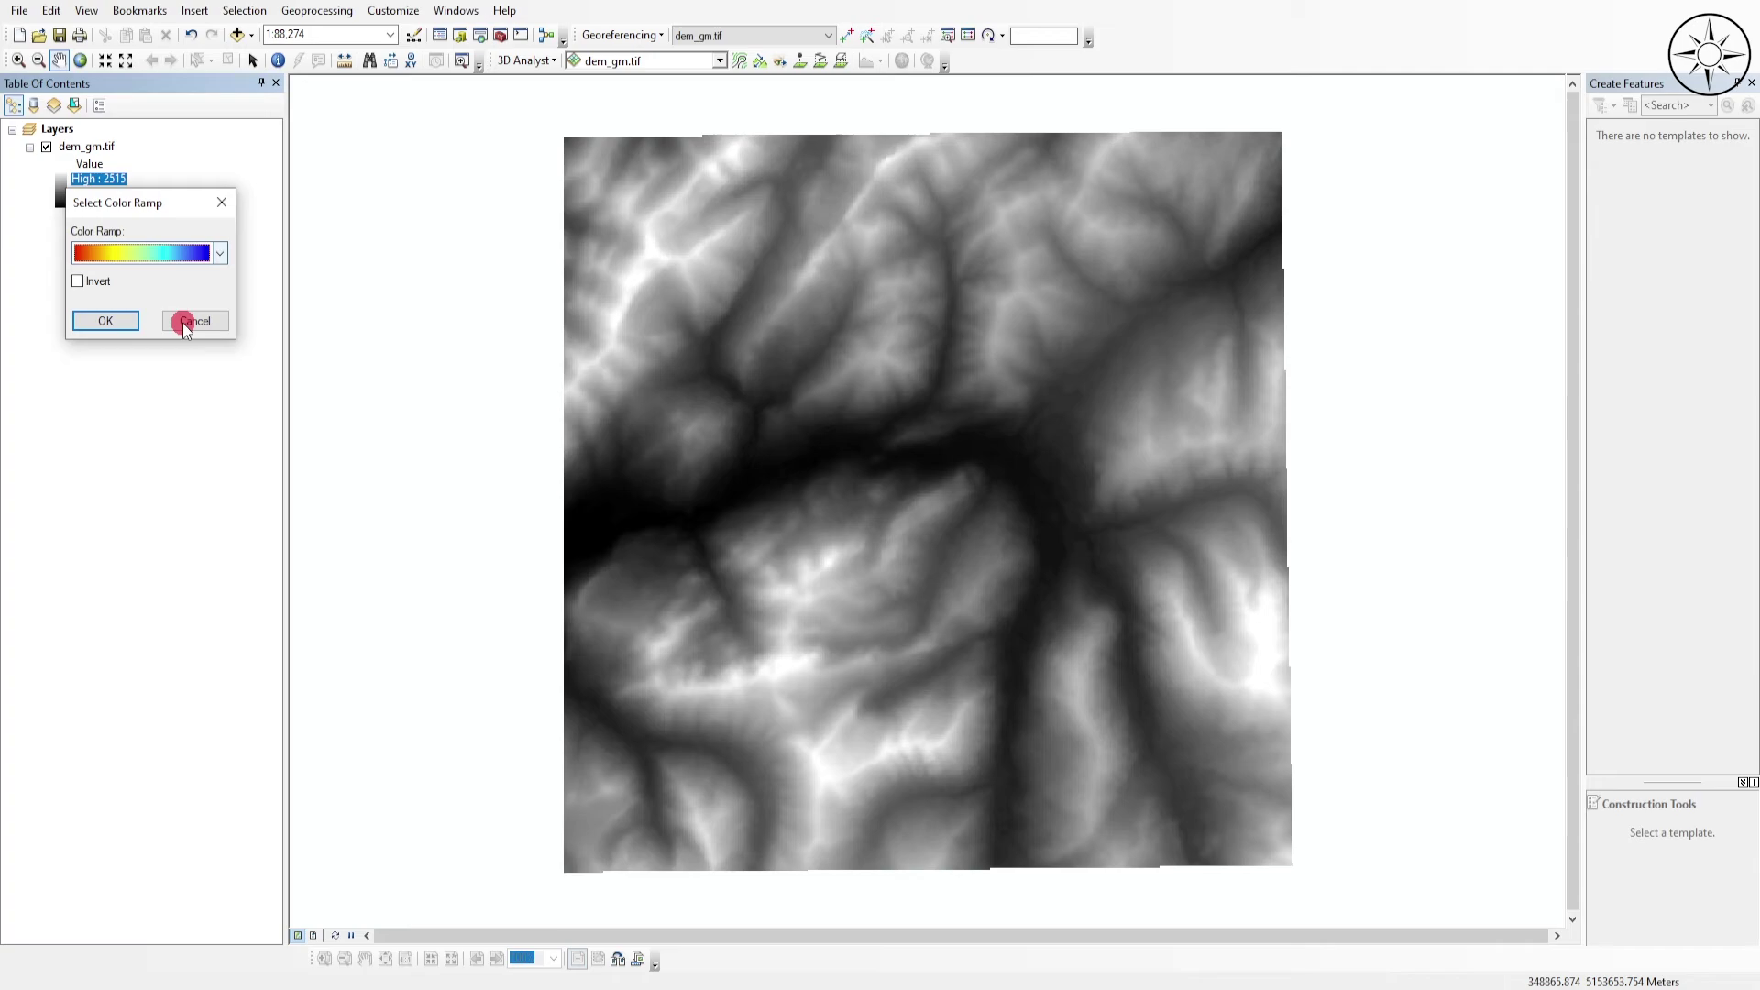
left_click(119, 322)
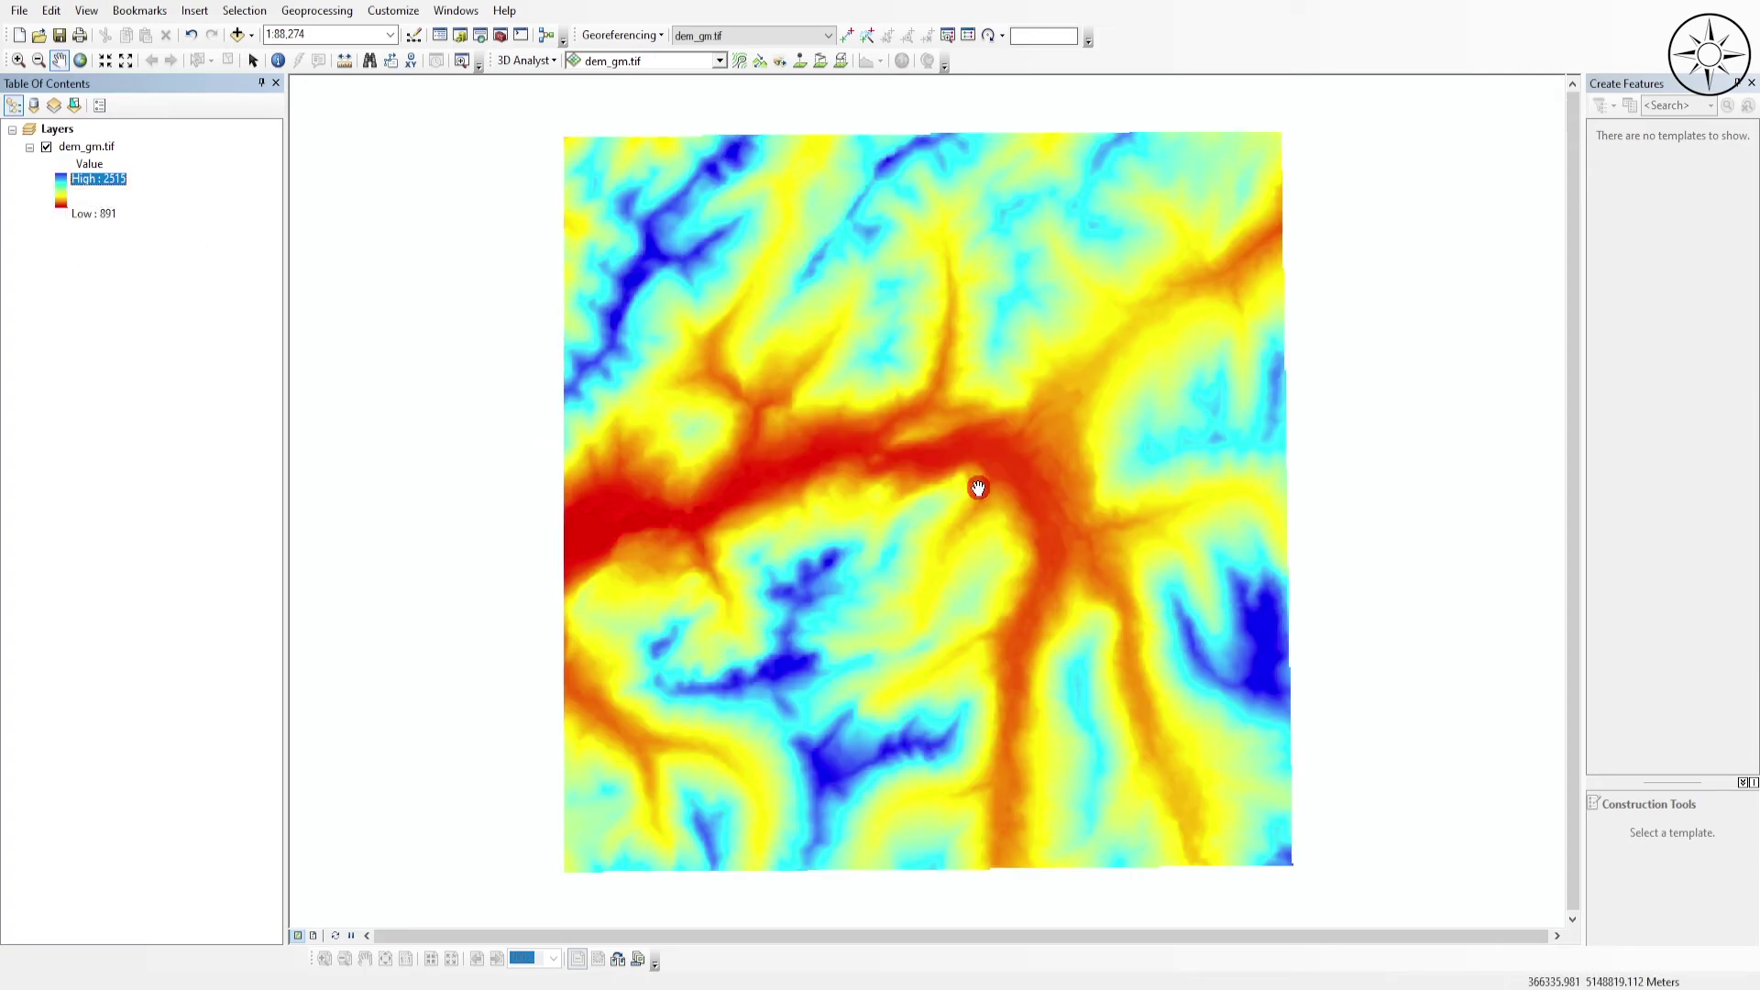